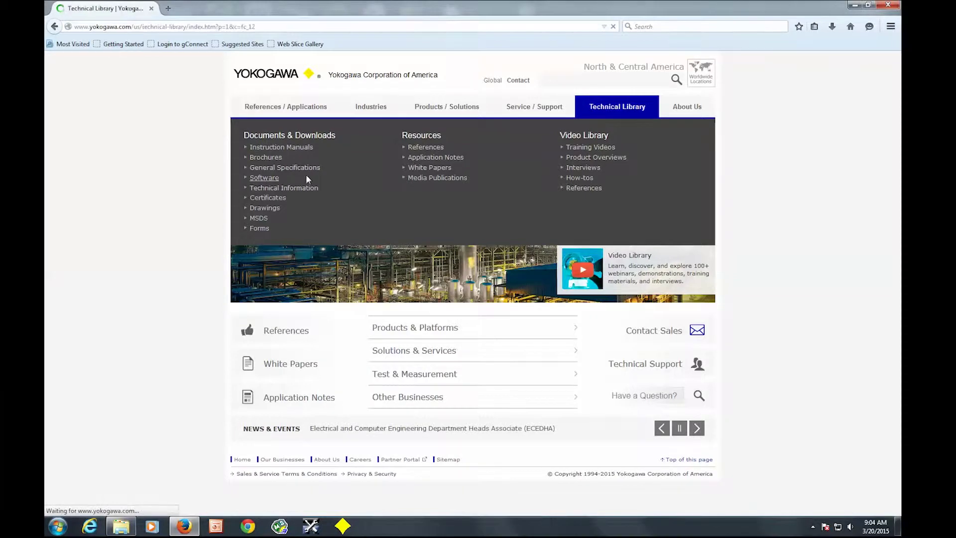
Search the Technical Library's Software section for "yewflo"
{"action": "left_click", "coordinate": [580, 81]}
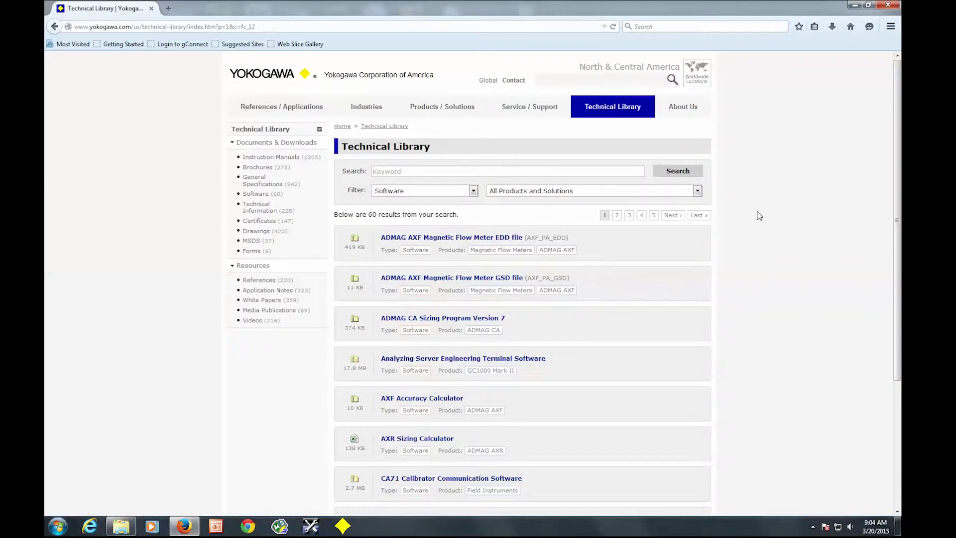
{"action": "mouse_move", "coordinate": [900, 154]}
{"action": "left_mouse_down"}
{"action": "mouse_move", "coordinate": [899, 281]}
{"action": "mouse_move", "coordinate": [899, 150]}
{"action": "left_mouse_up"}
{"action": "left_click", "coordinate": [436, 172]}
{"action": "type", "text": "yewflo"}
{"action": "key", "text": "Return"}
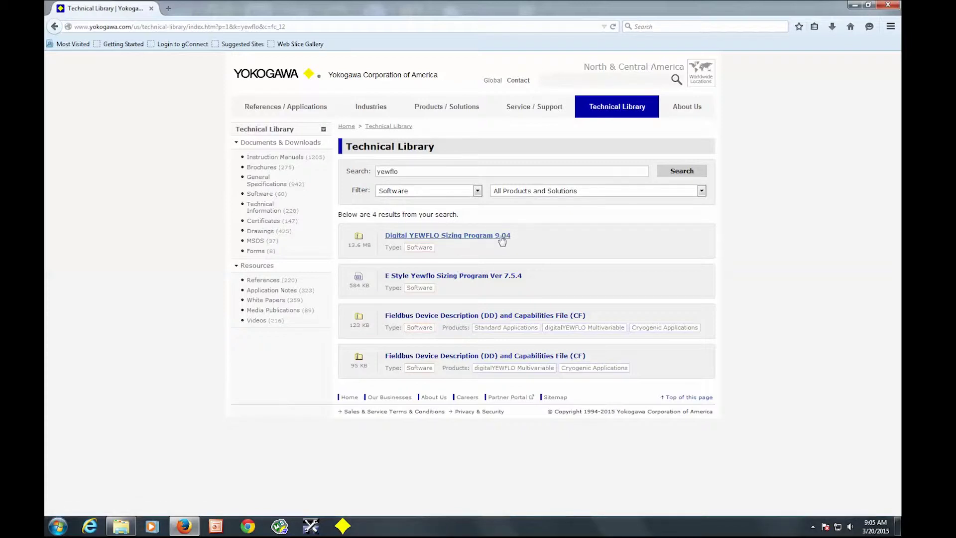
Download Digital YEWFLO Sizing Program 9.04, choosing to save the zip file
{"action": "left_click", "coordinate": [473, 235]}
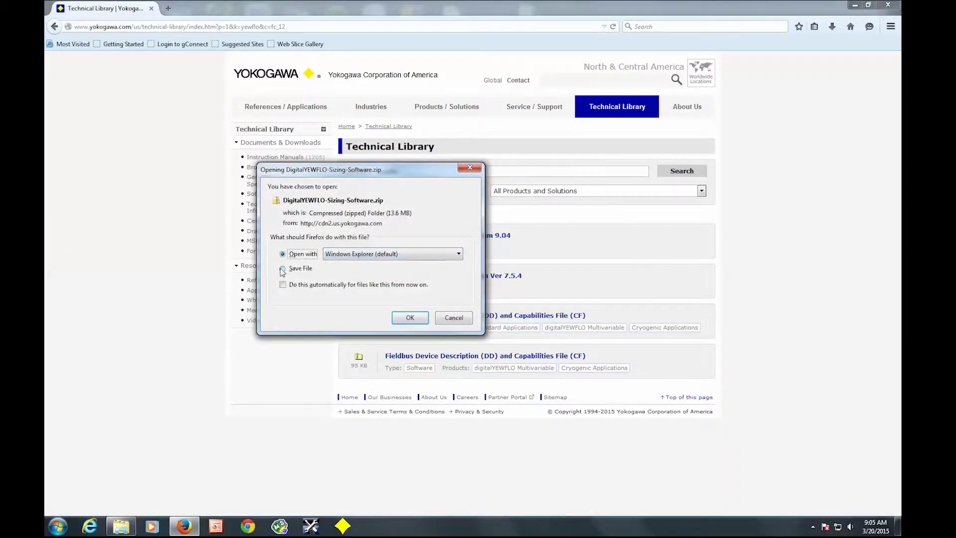
{"action": "left_click", "coordinate": [282, 268]}
{"action": "left_click", "coordinate": [404, 318]}
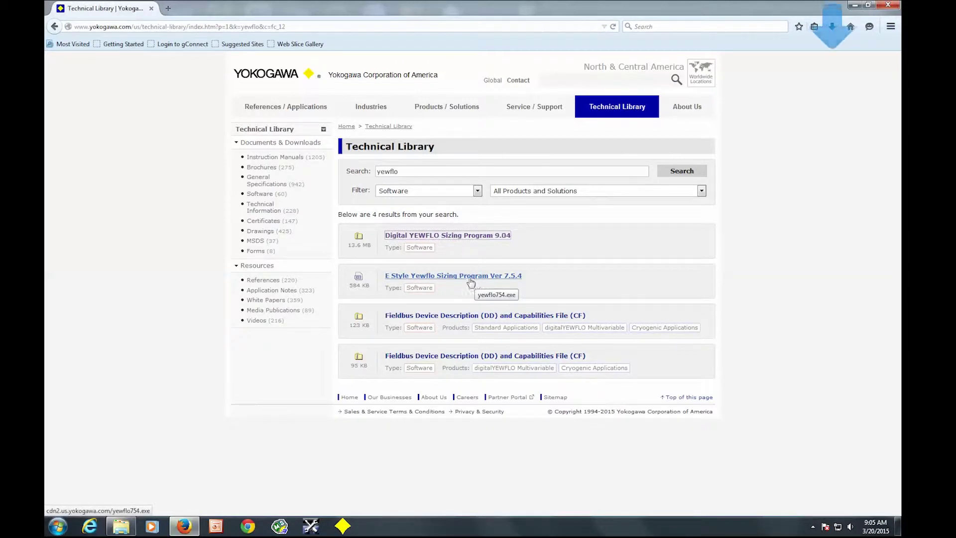
Open the downloaded DigitalYEWFLO-Sizing-Software.zip and copy the DigitalYEWFLO Sizing Software folder inside it
{"action": "left_click", "coordinate": [832, 26]}
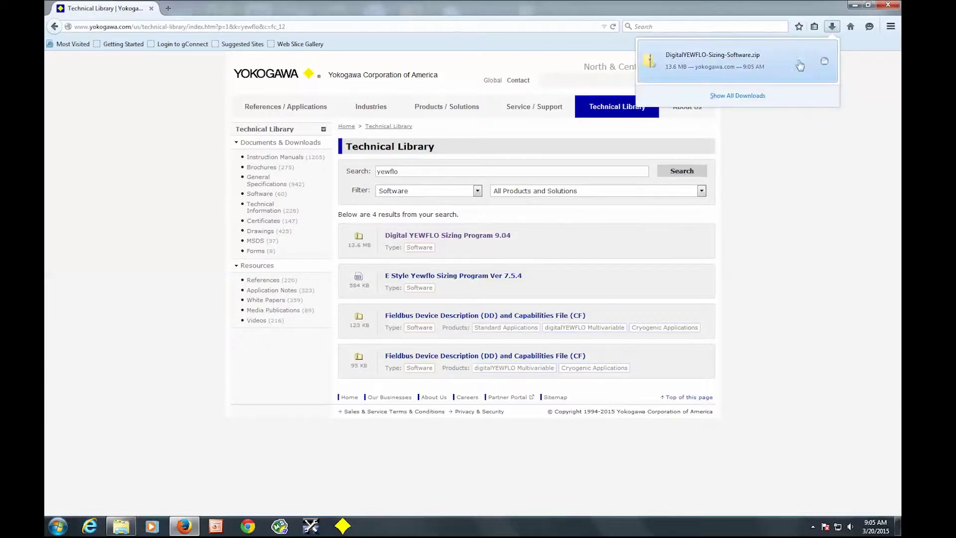
{"action": "left_click", "coordinate": [746, 59]}
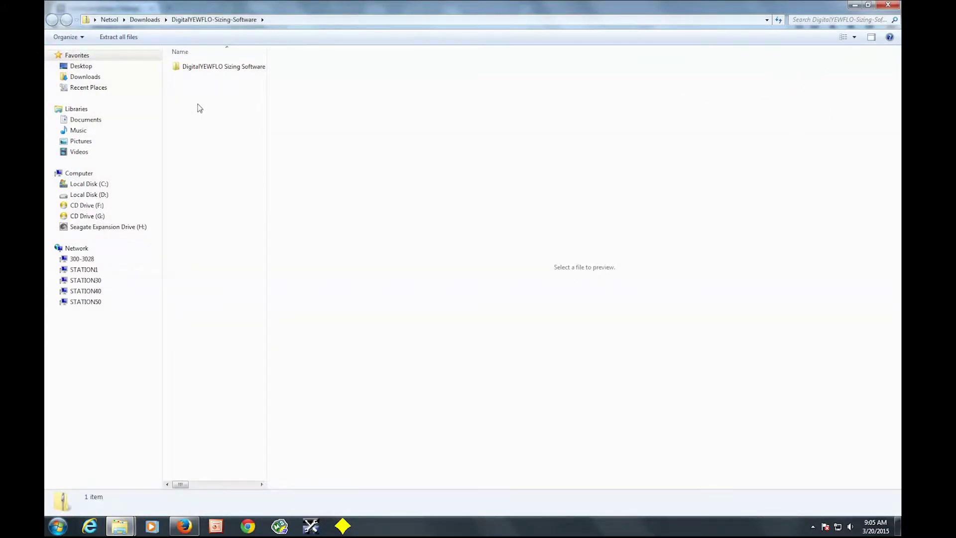
{"action": "right_click", "coordinate": [205, 66]}
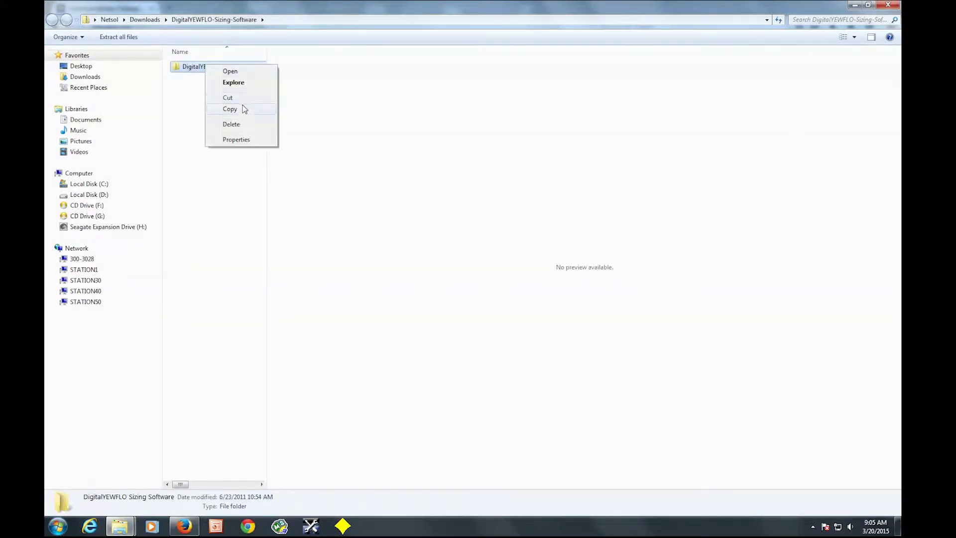
{"action": "left_click", "coordinate": [244, 109]}
Create a desktop folder named Flow Sizing and paste the copied DigitalYEWFLO Sizing Software folder into it
{"action": "left_click", "coordinate": [83, 69]}
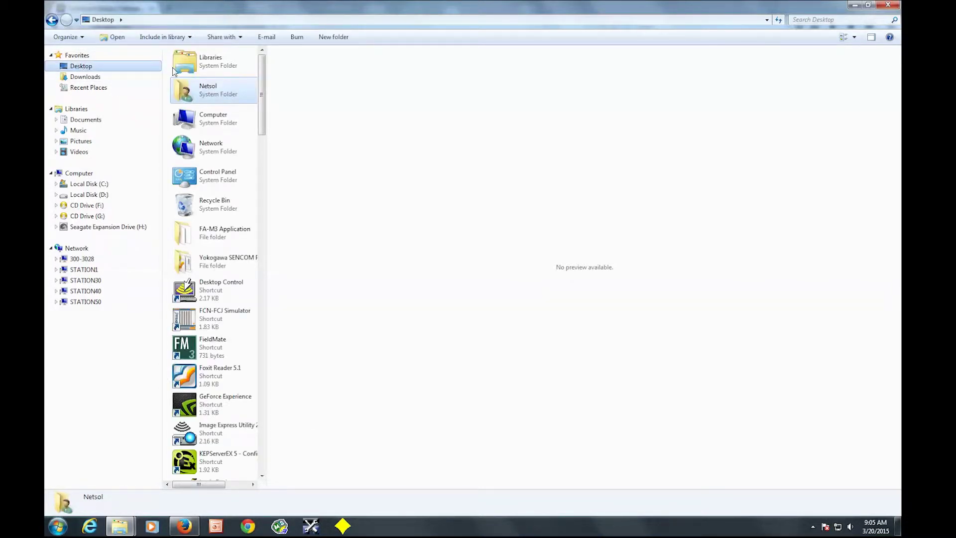
{"action": "left_click", "coordinate": [333, 36]}
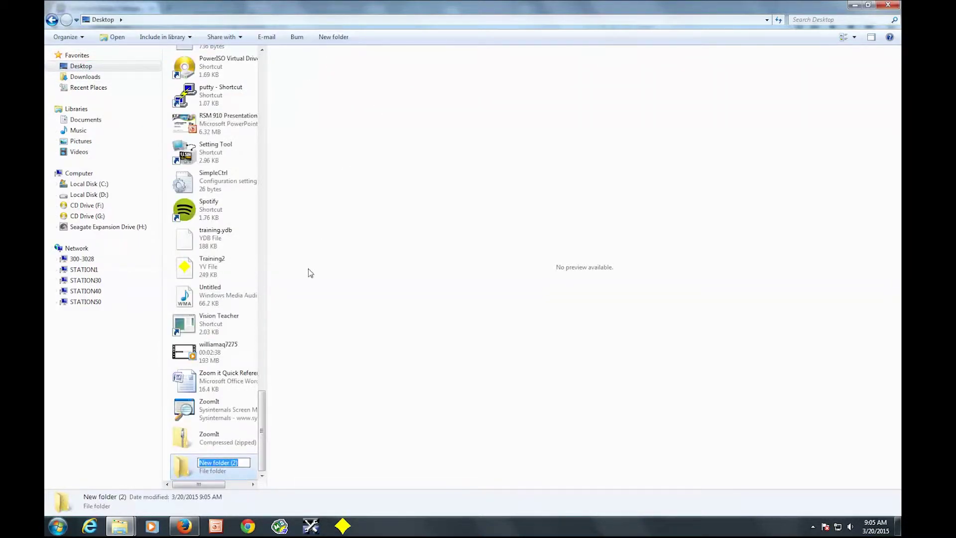
{"action": "type", "text": "Flow Sizing"}
{"action": "left_click", "coordinate": [247, 470]}
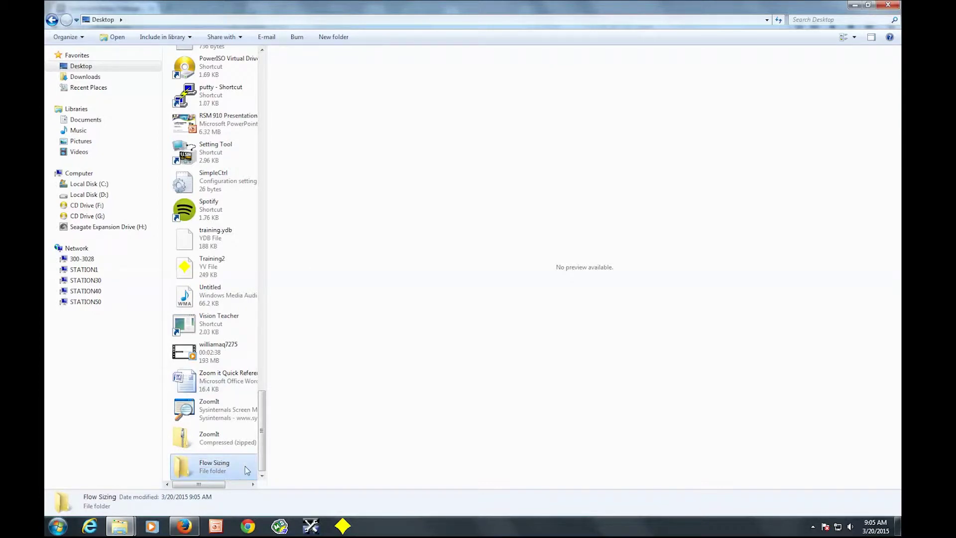
{"action": "double_click", "coordinate": [220, 459]}
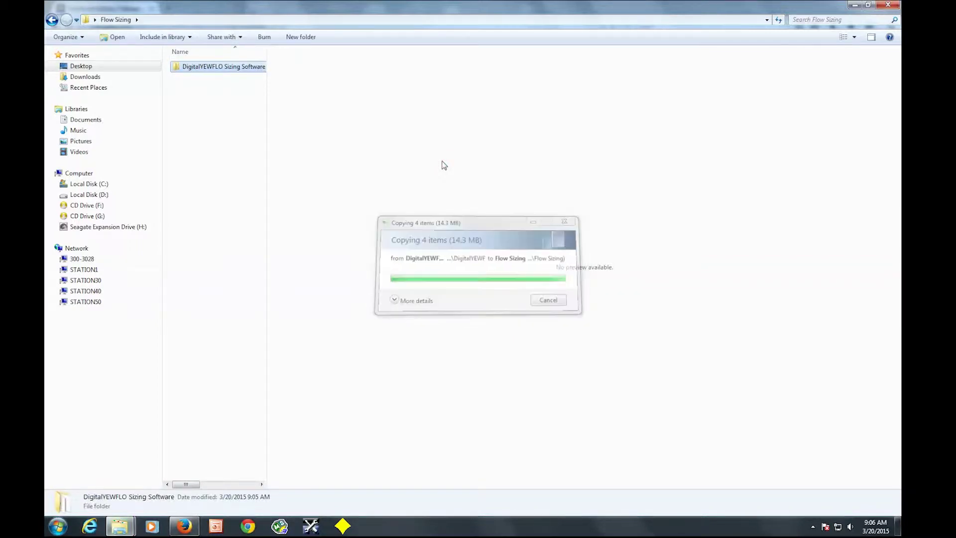
Open the pasted DigitalYEWFLO Sizing Software folder, widen the file list and launch digitalYEWFLO Sizing 9.03 Install, allowing it to run
{"action": "double_click", "coordinate": [221, 67]}
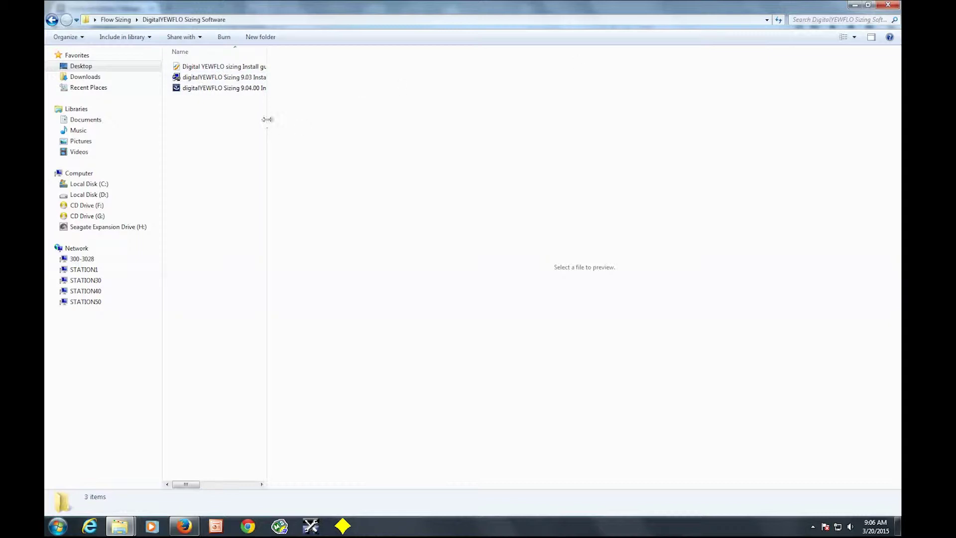
{"action": "left_click_drag", "start_coordinate": [268, 119], "coordinate": [546, 140]}
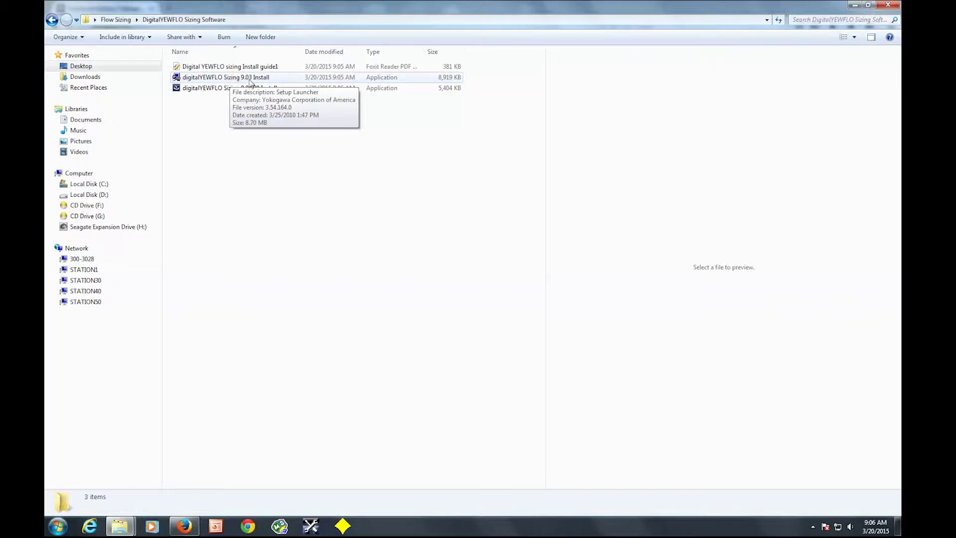
{"action": "double_click", "coordinate": [250, 80]}
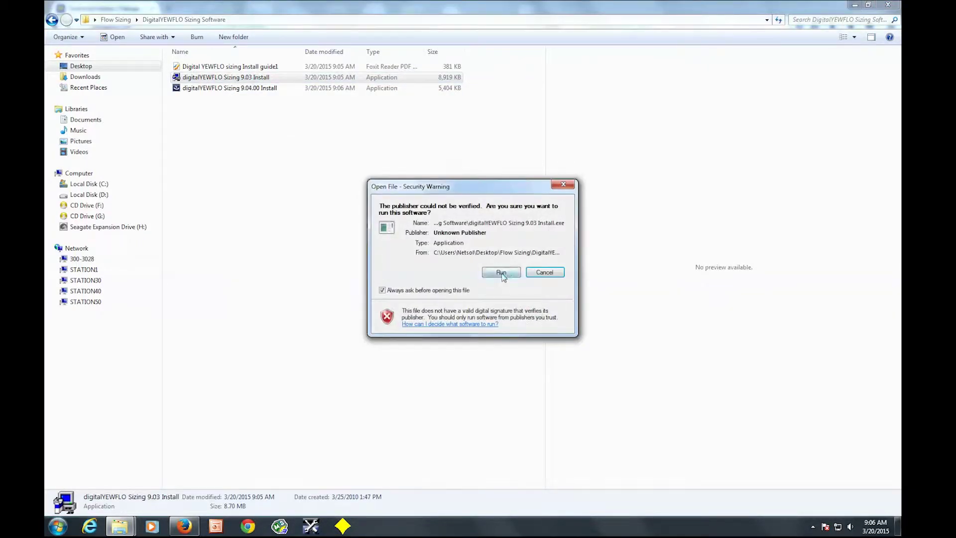
{"action": "left_click", "coordinate": [501, 273]}
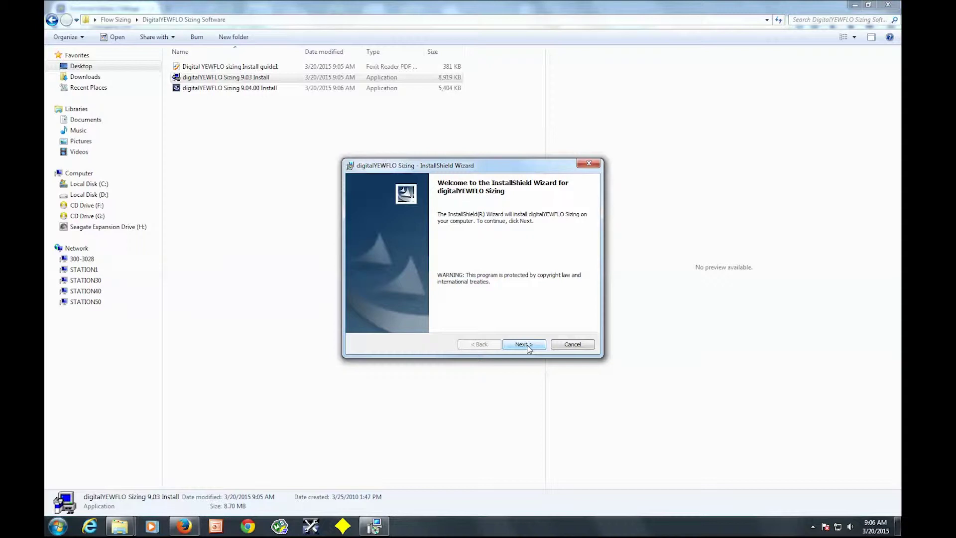
Accept the license agreement and start installing digitalYEWFLO Sizing in the default destination folder
{"action": "left_click", "coordinate": [529, 348]}
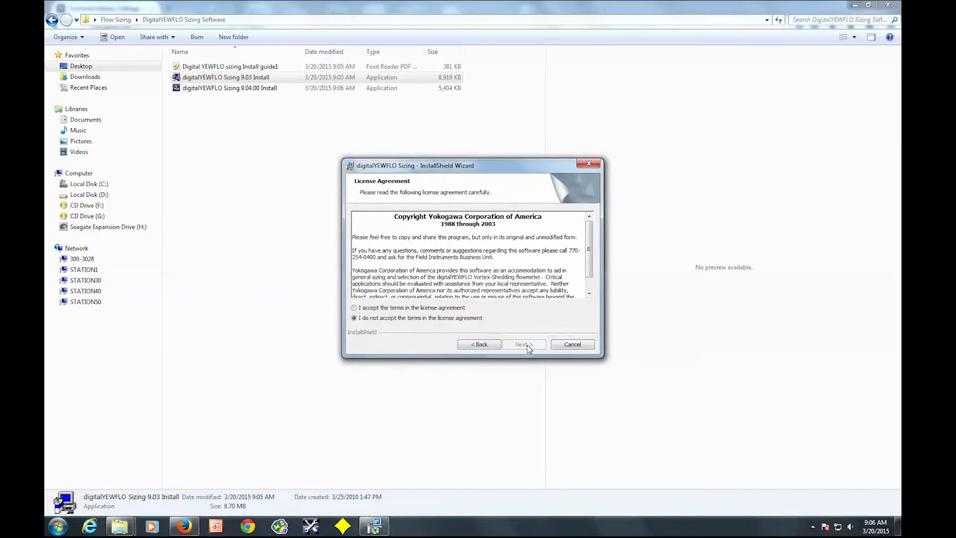
{"action": "left_click", "coordinate": [354, 308]}
{"action": "left_click", "coordinate": [525, 345]}
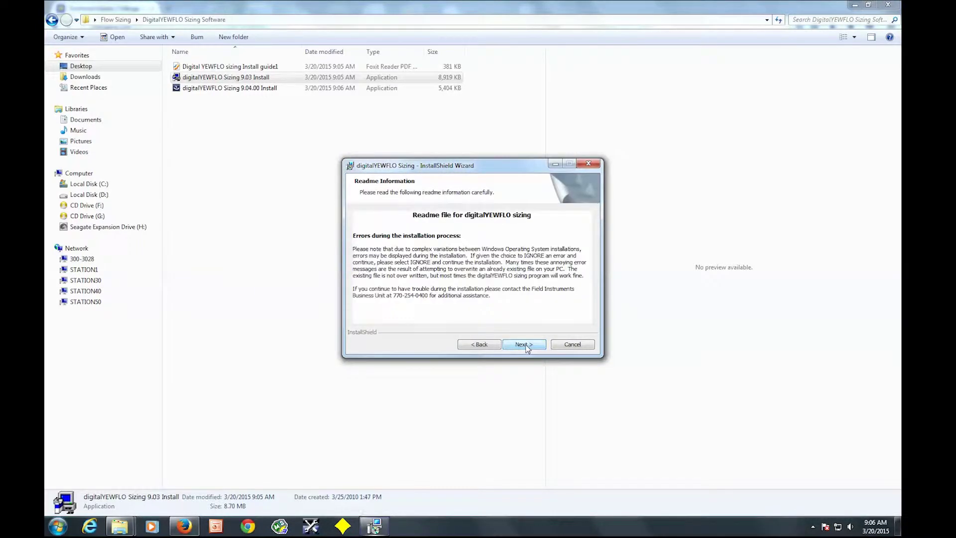
{"action": "left_click", "coordinate": [526, 346]}
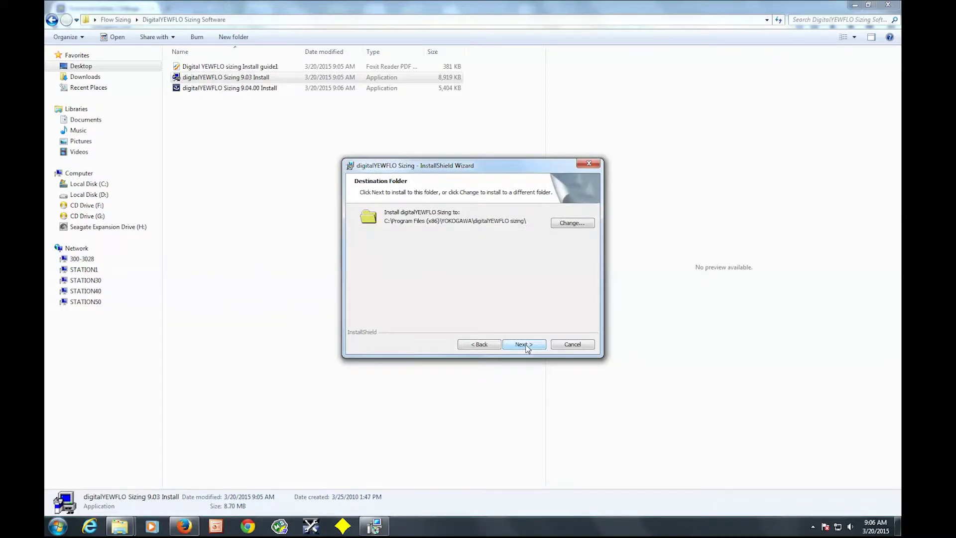
{"action": "left_click", "coordinate": [526, 345]}
{"action": "left_click", "coordinate": [526, 345]}
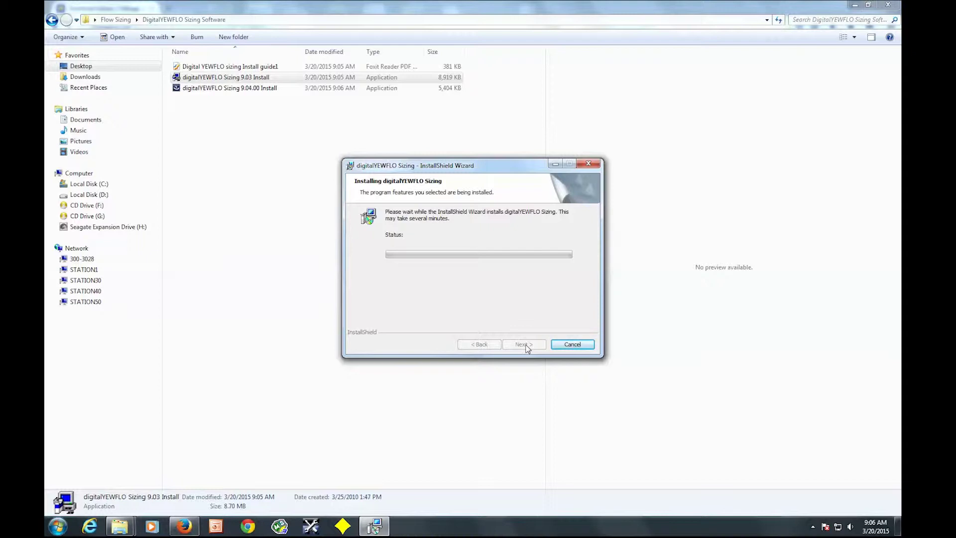
Preview the Digital YEWFLO sizing Install guide1 document and move the installation wizard off it
{"action": "left_click", "coordinate": [223, 67]}
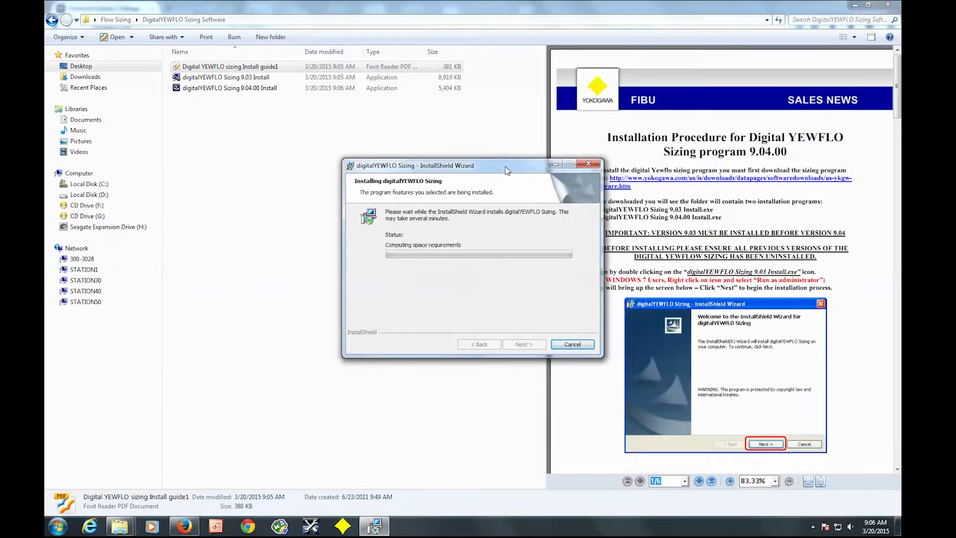
{"action": "left_click", "coordinate": [506, 170]}
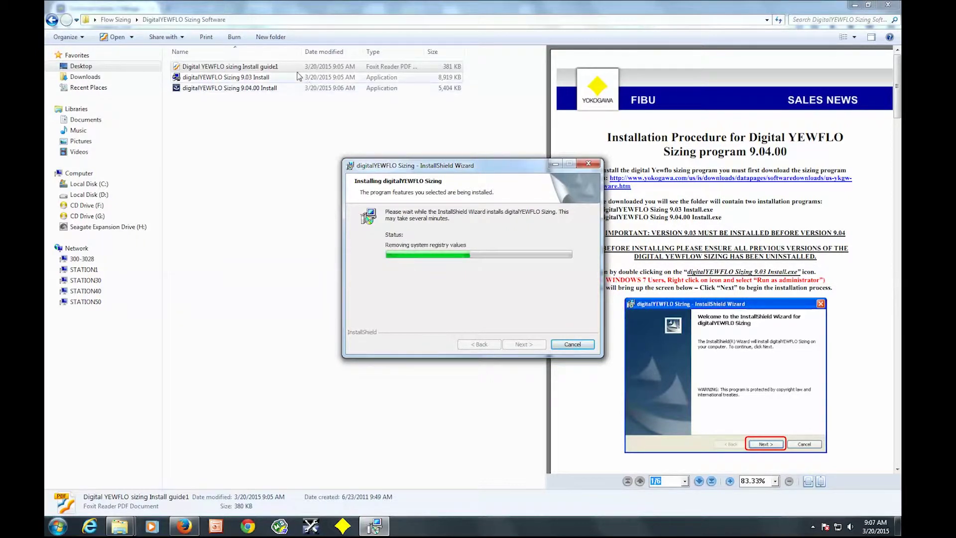
{"action": "left_click_drag", "start_coordinate": [479, 169], "coordinate": [357, 159]}
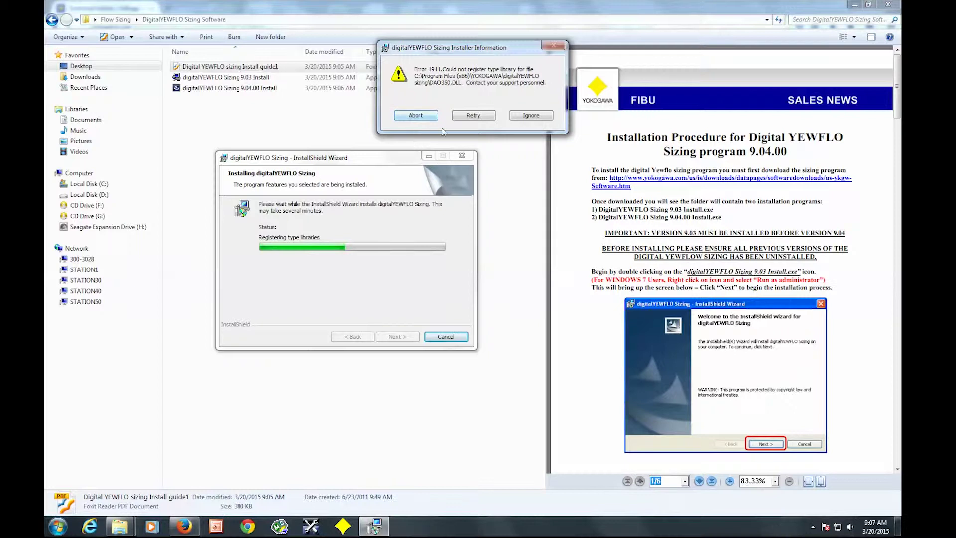
Retry the DAO350.DLL type library registration several times, ignore the error and finish the installation wizard
{"action": "left_click", "coordinate": [473, 116]}
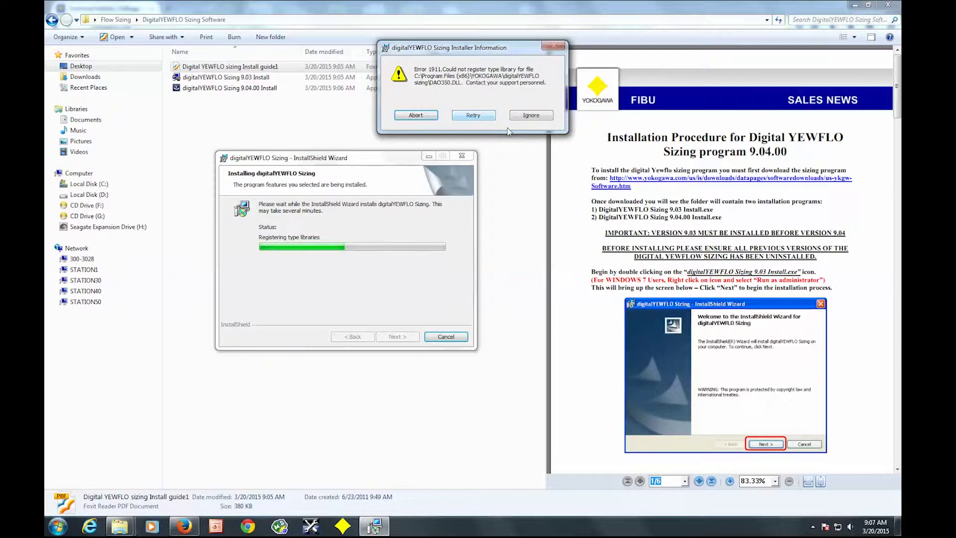
{"action": "left_click", "coordinate": [473, 115]}
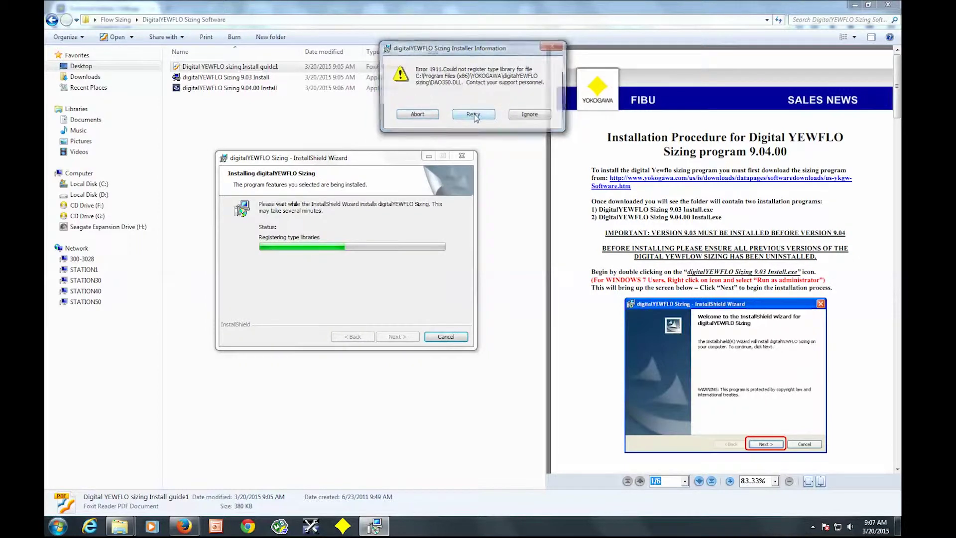
{"action": "left_click", "coordinate": [473, 115]}
{"action": "left_click", "coordinate": [474, 116]}
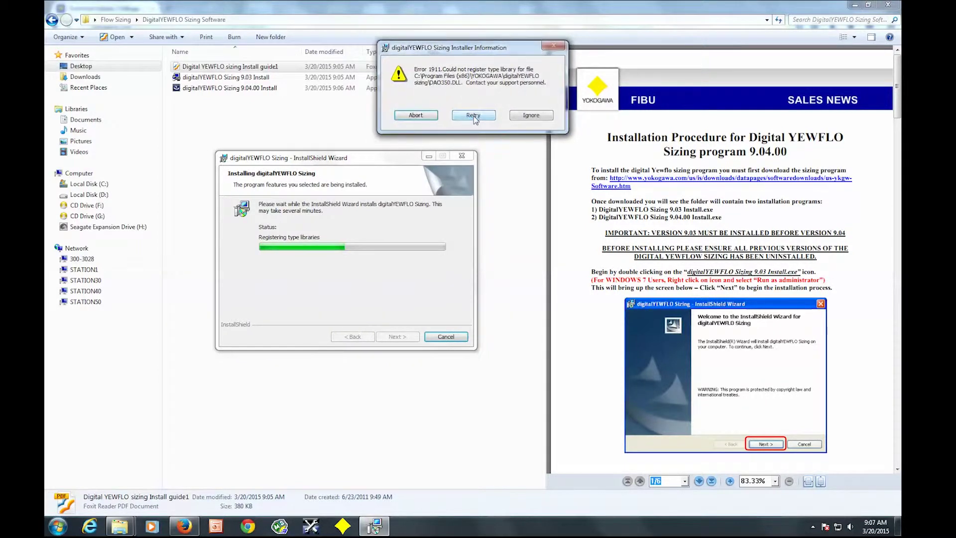
{"action": "left_click", "coordinate": [527, 118]}
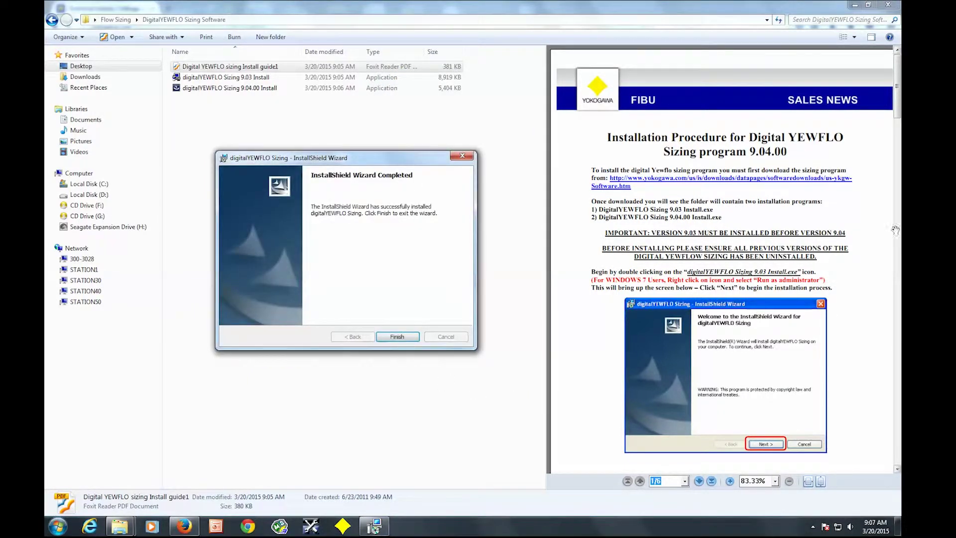
{"action": "left_click", "coordinate": [398, 337]}
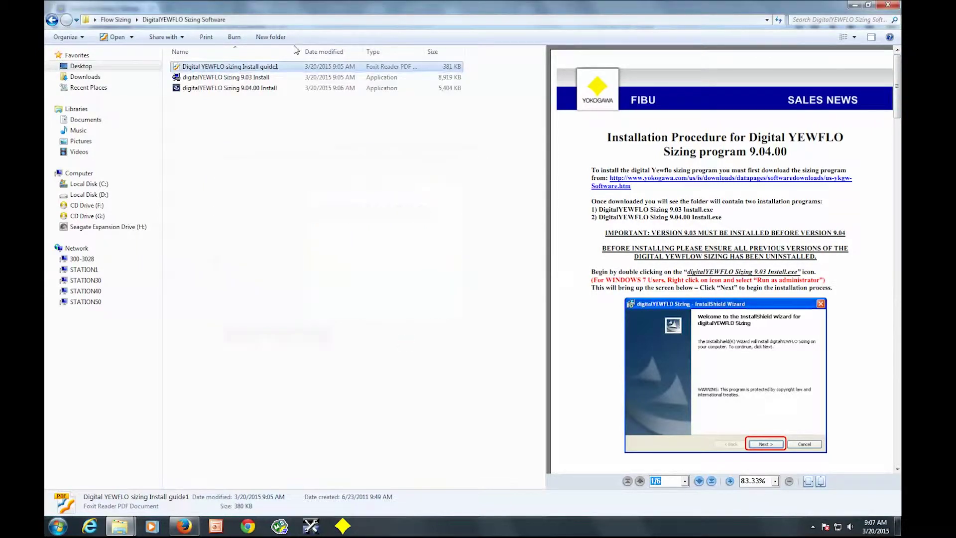
Run digitalYEWFLO Sizing 9.03 Install as administrator
{"action": "left_click", "coordinate": [238, 80]}
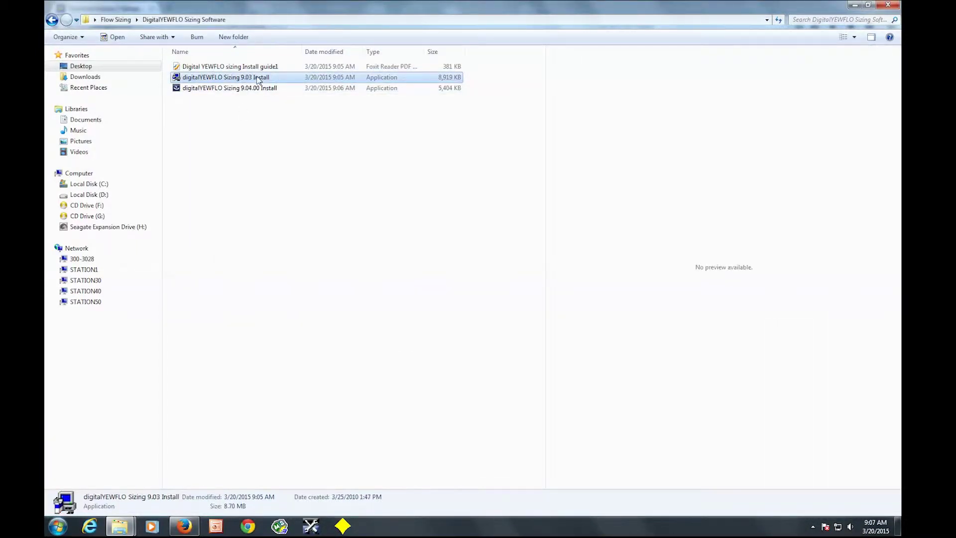
{"action": "right_click", "coordinate": [257, 80]}
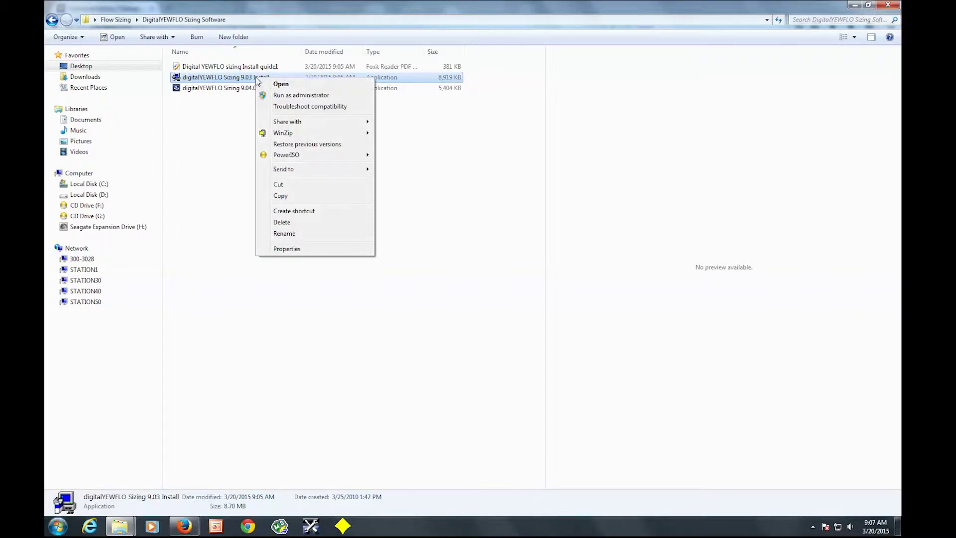
{"action": "left_click", "coordinate": [312, 96]}
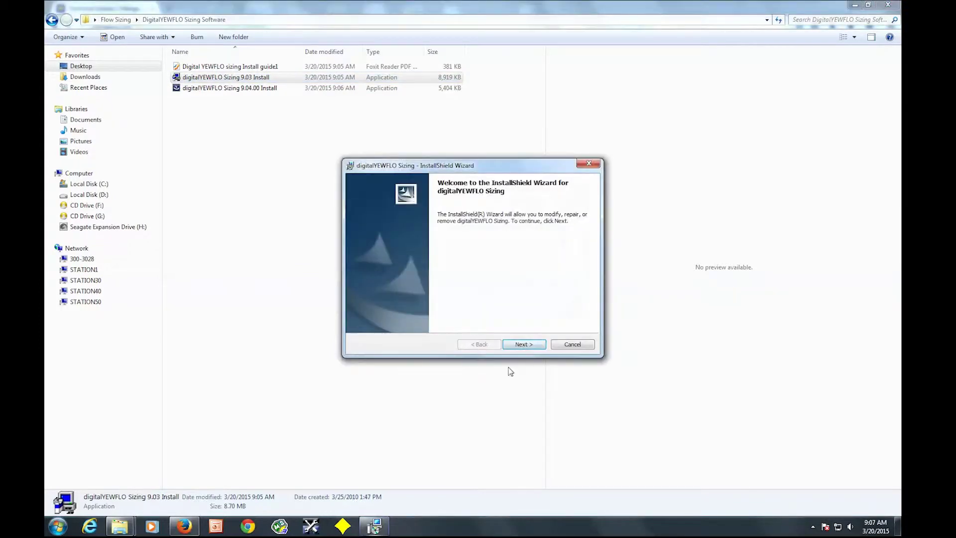
Install again with the Modify option and the default program features, and finish the wizard
{"action": "left_click", "coordinate": [521, 345]}
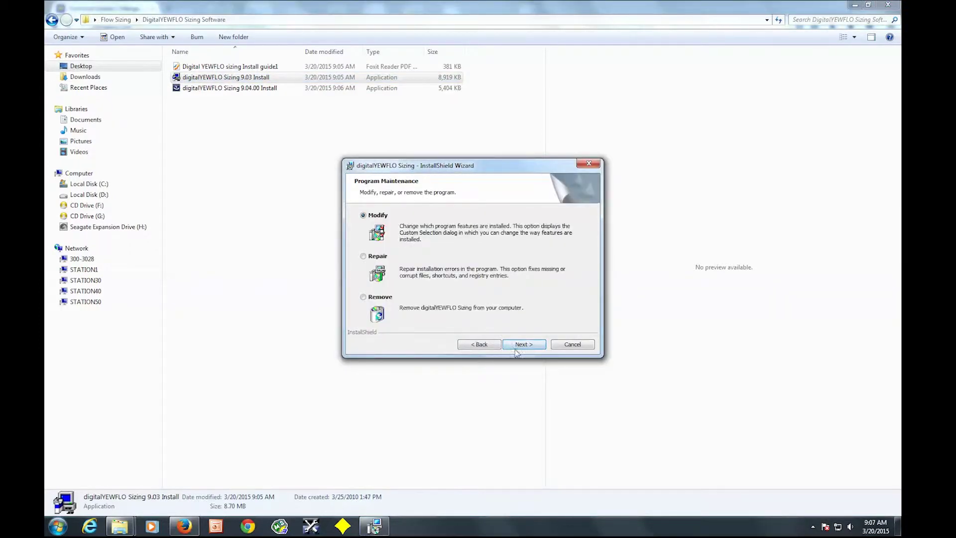
{"action": "left_click", "coordinate": [524, 350]}
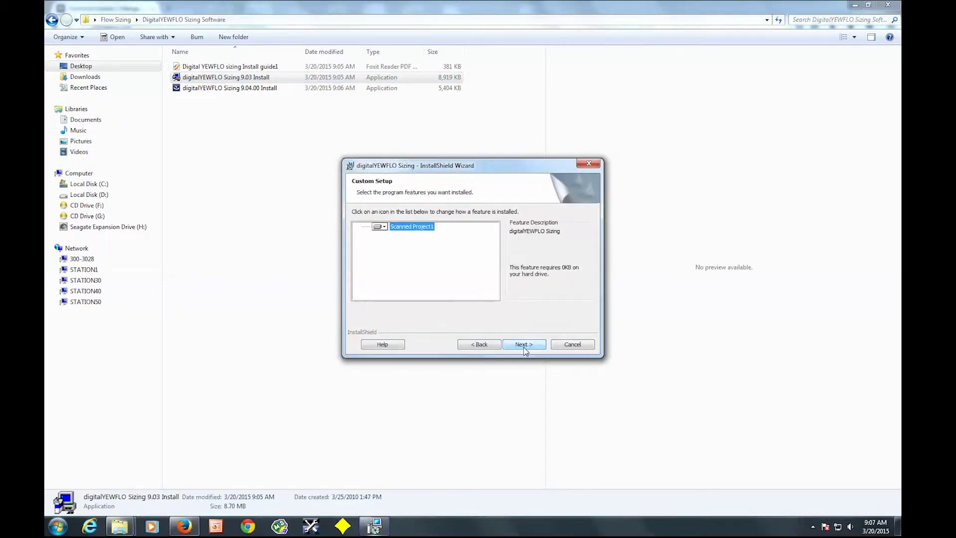
{"action": "left_click", "coordinate": [525, 351]}
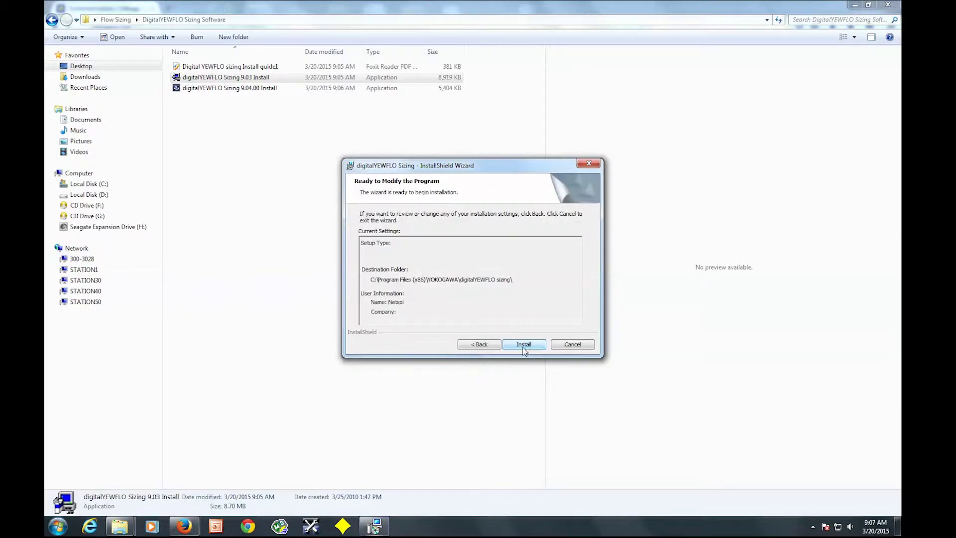
{"action": "left_click", "coordinate": [524, 348]}
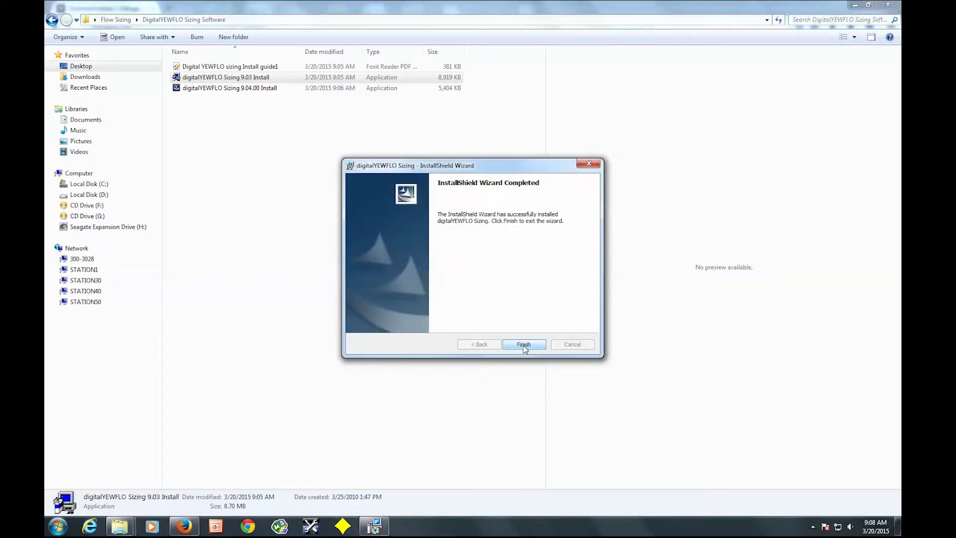
{"action": "left_click", "coordinate": [524, 344]}
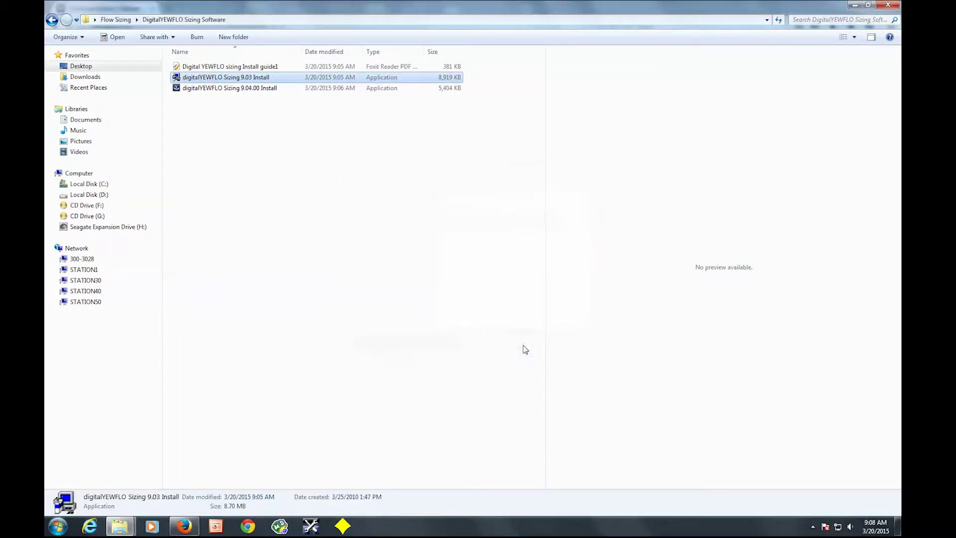
Run digitalYEWFLO Sizing 9.04.00 Install as administrator
{"action": "left_click", "coordinate": [250, 88]}
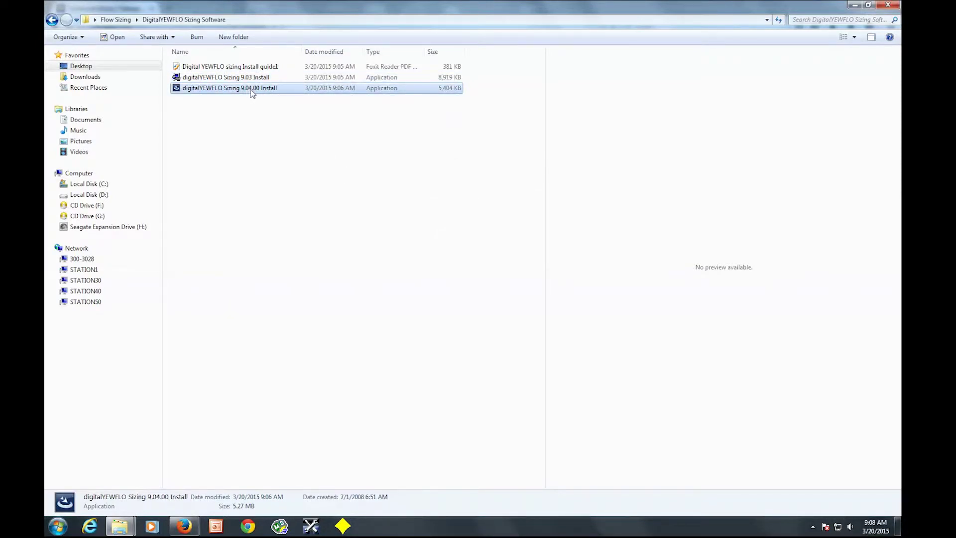
{"action": "right_click", "coordinate": [251, 93]}
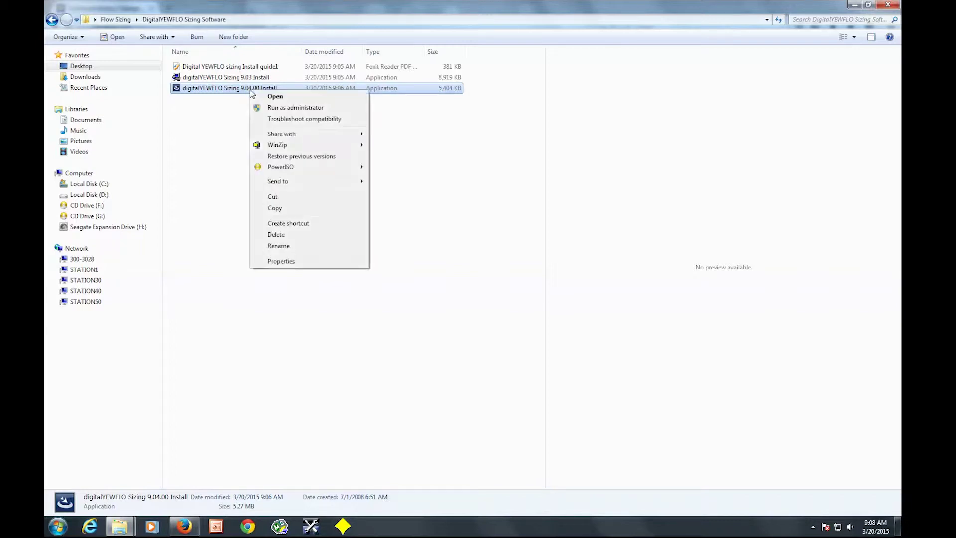
{"action": "left_click", "coordinate": [296, 109]}
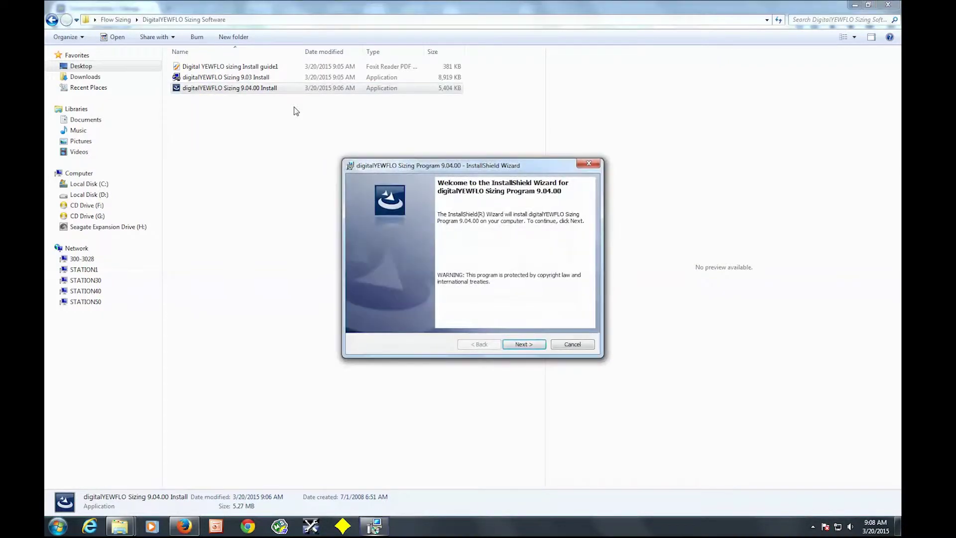
Accept the license agreement in the 9.04.00 installation wizard and continue past the readme information
{"action": "left_click", "coordinate": [533, 343]}
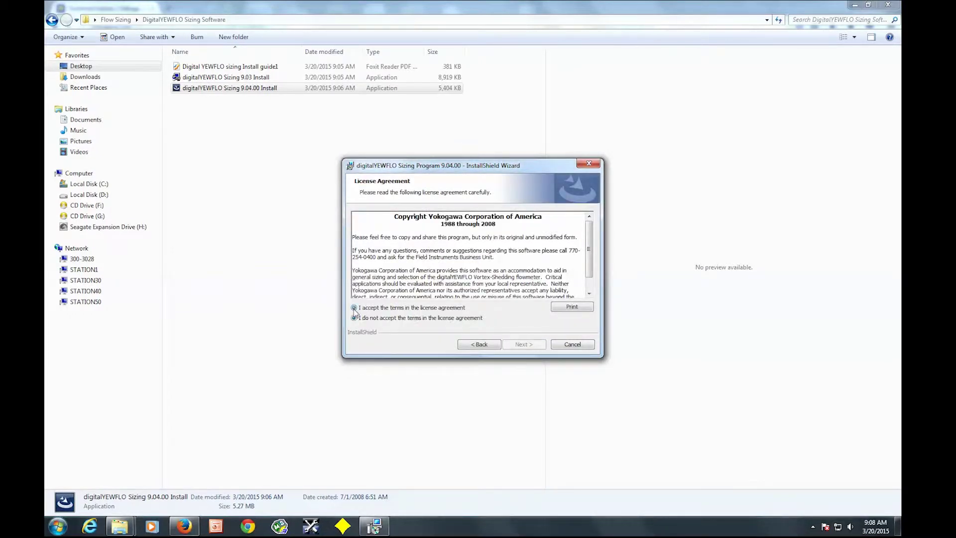
{"action": "left_click", "coordinate": [354, 308]}
{"action": "left_click", "coordinate": [530, 346]}
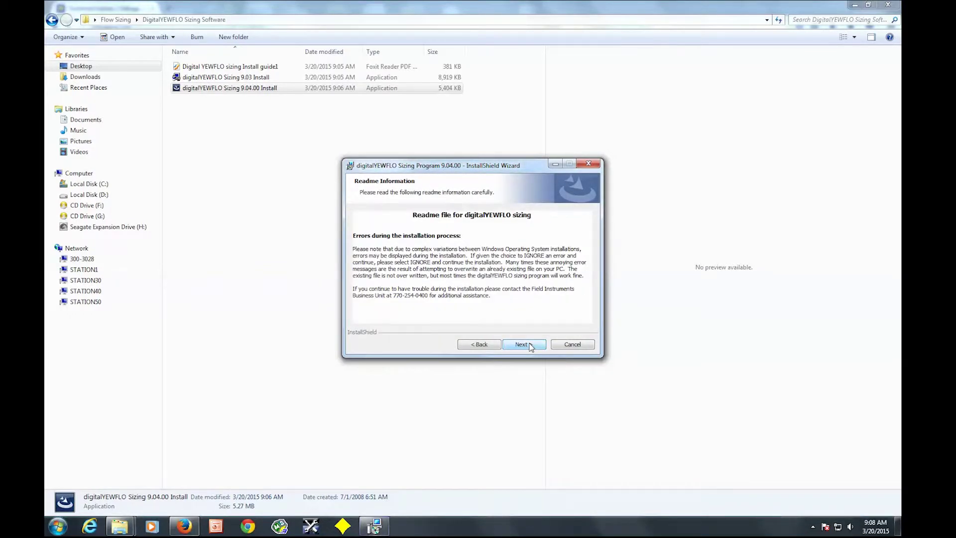
{"action": "left_click", "coordinate": [524, 344]}
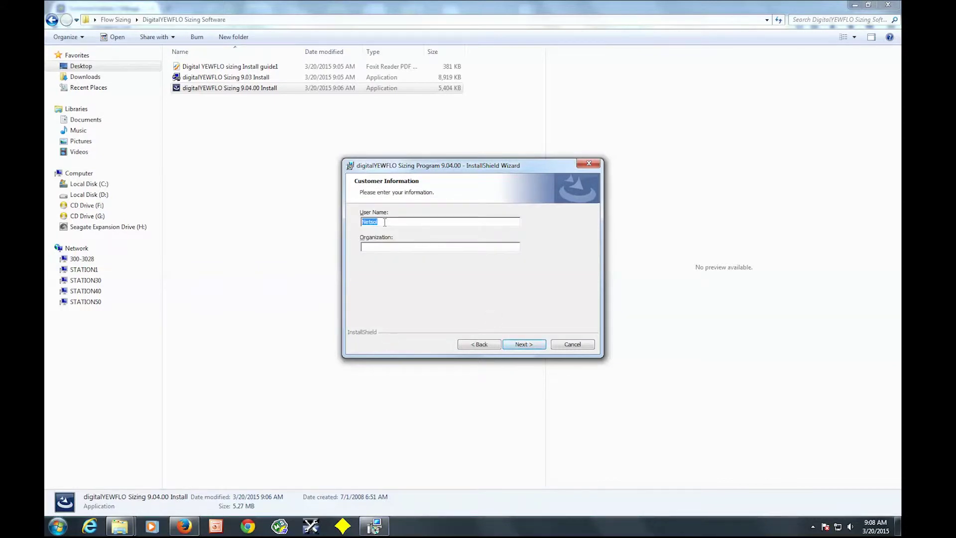
Enter the user name and the organization YCA, install with the Typical setup type and finish the wizard
{"action": "type", "text": "EVan"}
{"action": "type", "text": "YCA"}
{"action": "left_click", "coordinate": [521, 343]}
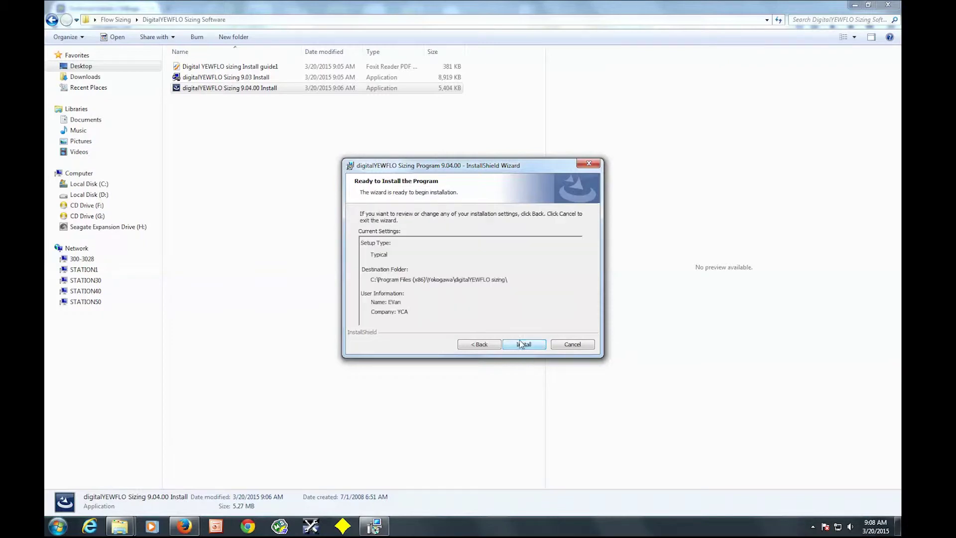
{"action": "left_click", "coordinate": [521, 344]}
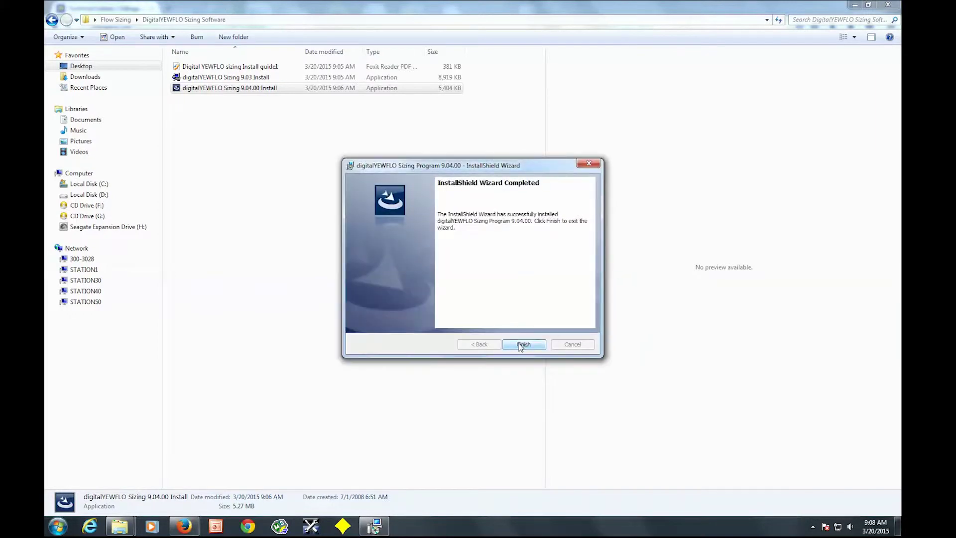
{"action": "left_click", "coordinate": [521, 344]}
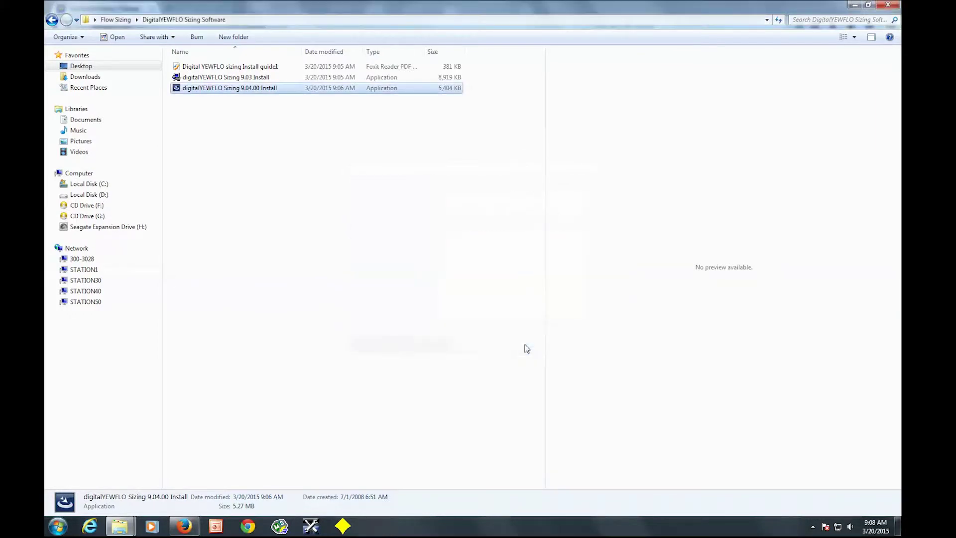
Minimize the folder window and delete the digitalYEWFLO Sizing 9.03 shortcut from the list of installed programs
{"action": "left_click", "coordinate": [854, 5]}
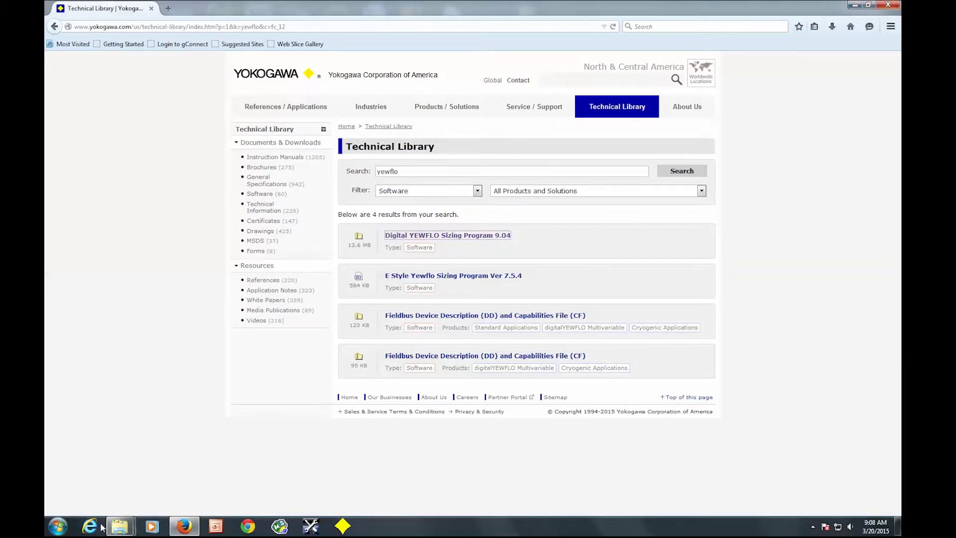
{"action": "left_click", "coordinate": [47, 529]}
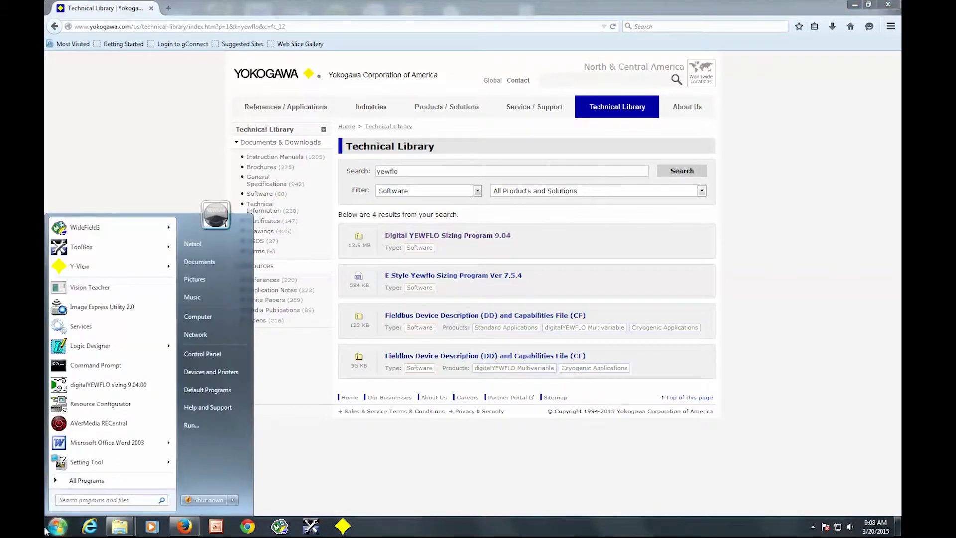
{"action": "left_click", "coordinate": [111, 480]}
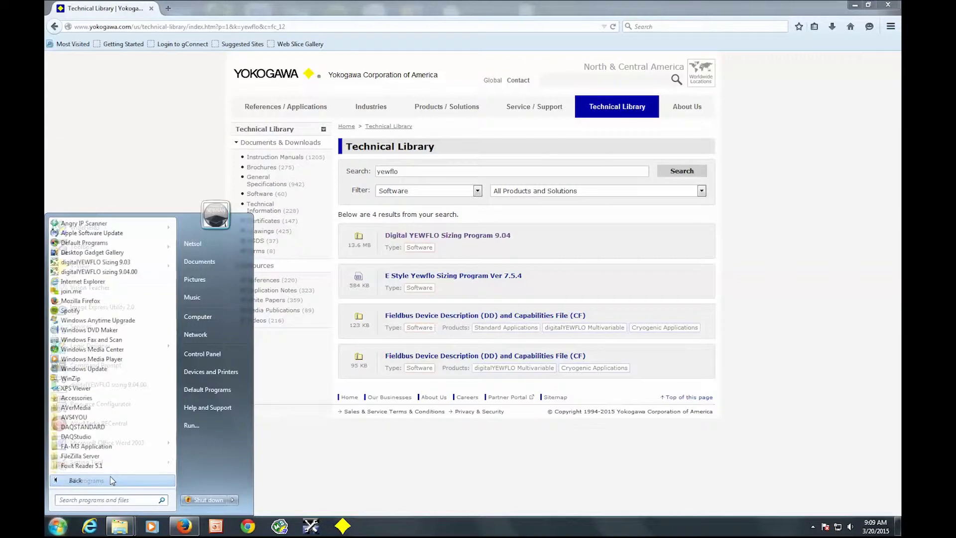
{"action": "scroll", "coordinate": [174, 463], "scroll_direction": "down", "scroll_amount": 10}
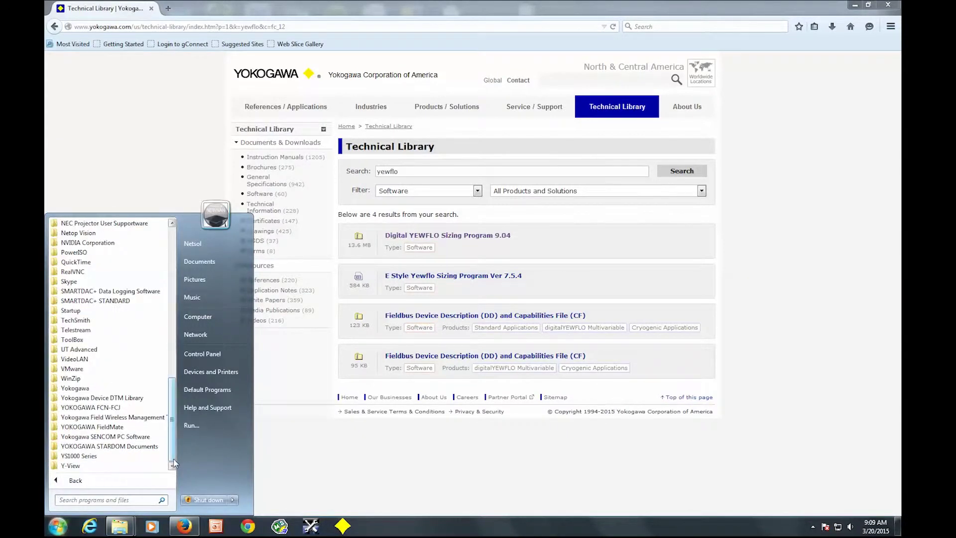
{"action": "scroll", "coordinate": [174, 462], "scroll_direction": "up", "scroll_amount": 10}
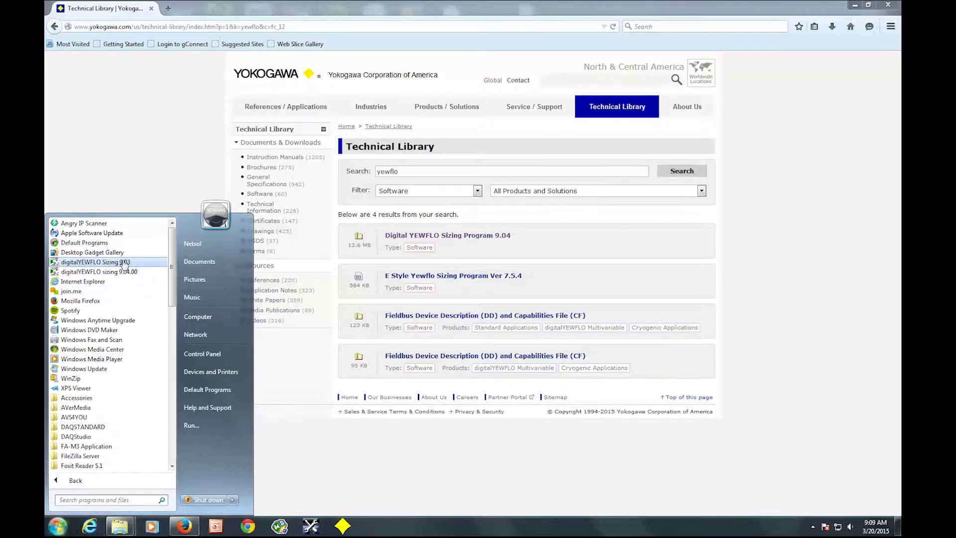
{"action": "right_click", "coordinate": [125, 263]}
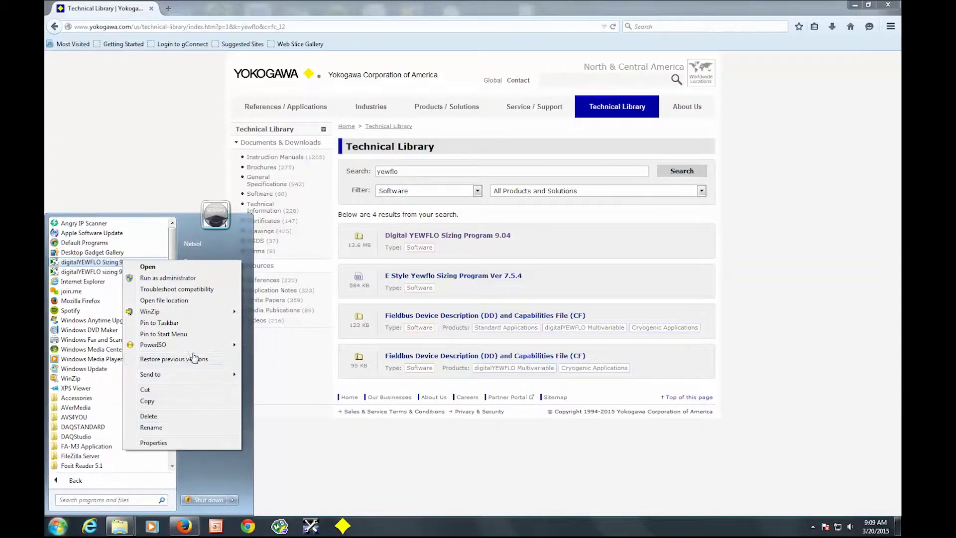
{"action": "left_click", "coordinate": [175, 417]}
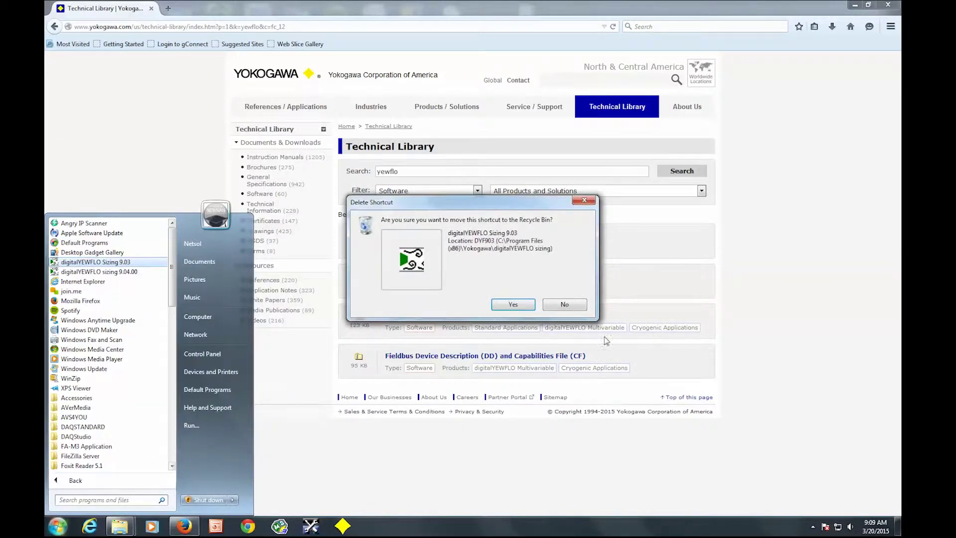
{"action": "key", "text": "Return"}
Launch digitalYEWFLO sizing 9.04.00 from the list of installed programs
{"action": "scroll", "coordinate": [185, 443], "scroll_direction": "down", "scroll_amount": 10}
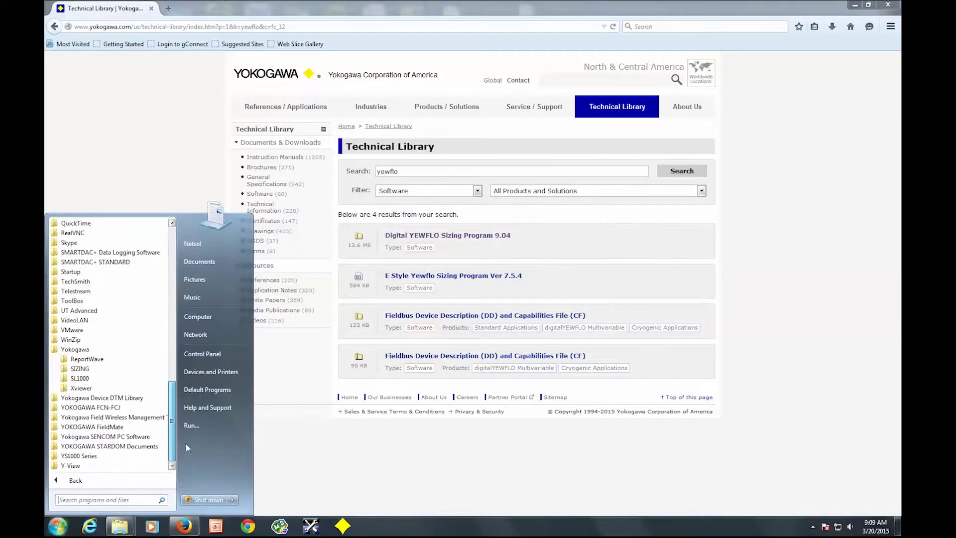
{"action": "scroll", "coordinate": [164, 259], "scroll_direction": "up", "scroll_amount": 15}
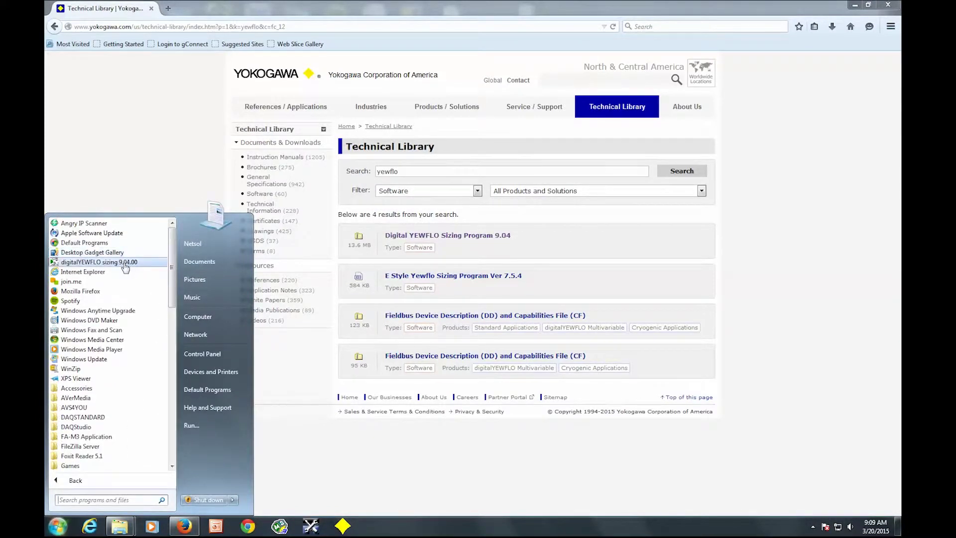
{"action": "left_click", "coordinate": [124, 264]}
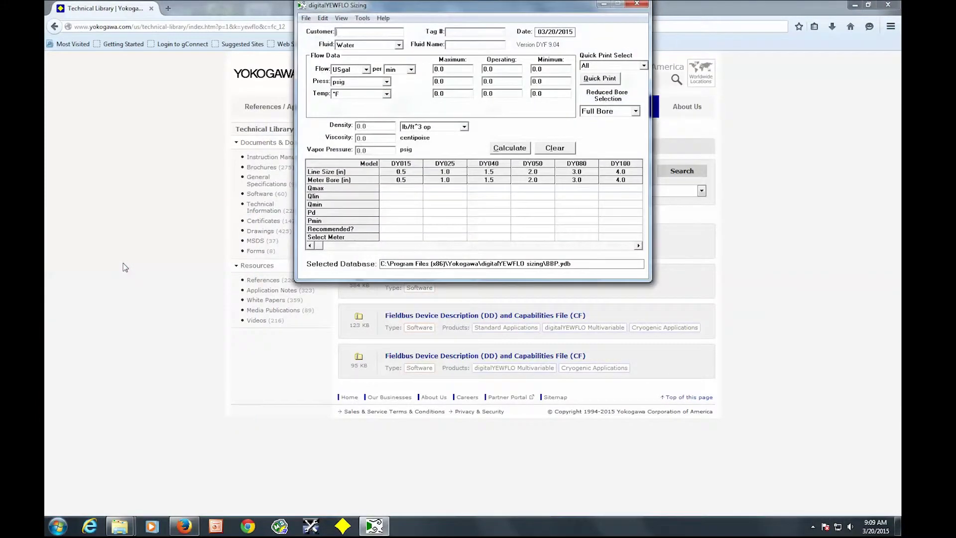
Minimize the browser and move the digitalYEWFLO Sizing window to a clearer area of the desktop
{"action": "left_click", "coordinate": [854, 5]}
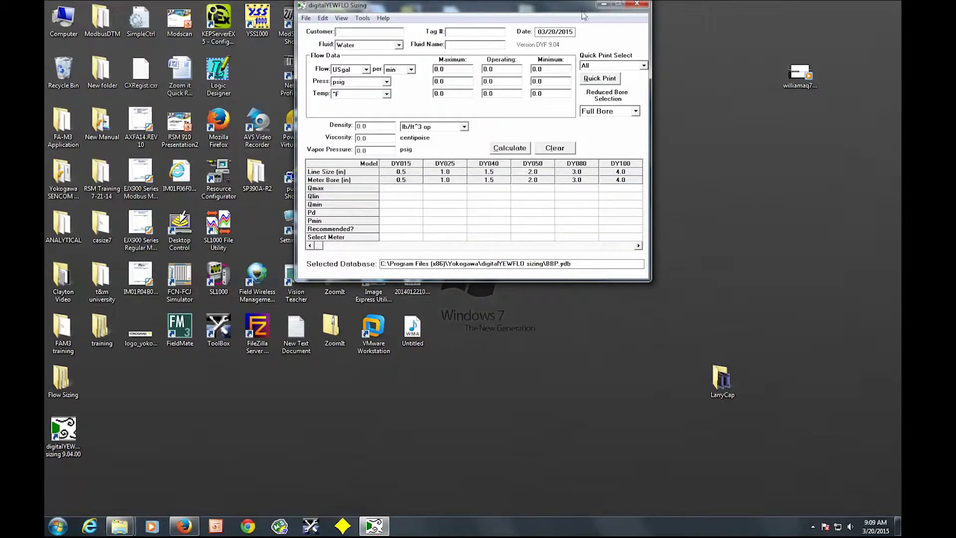
{"action": "left_click_drag", "start_coordinate": [548, 7], "coordinate": [706, 91]}
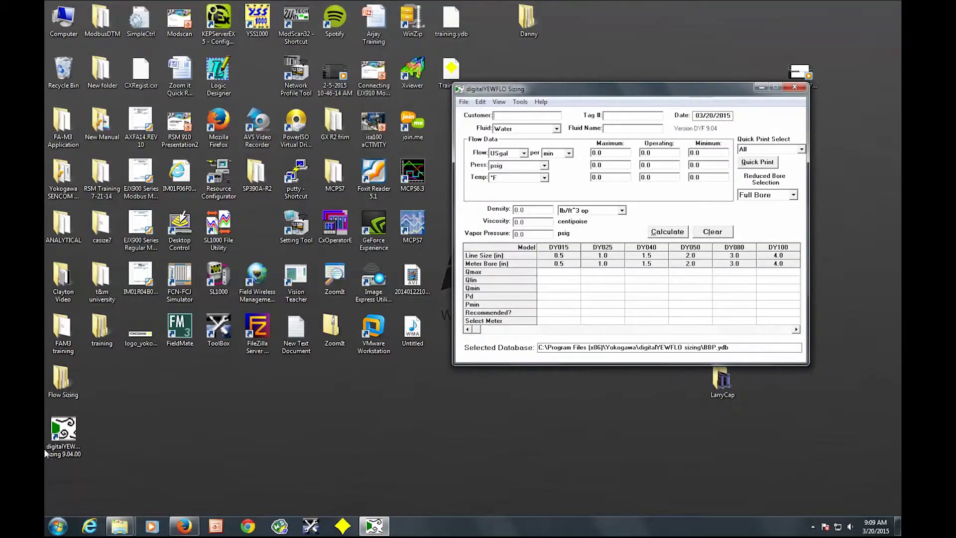
{"action": "left_click", "coordinate": [71, 432]}
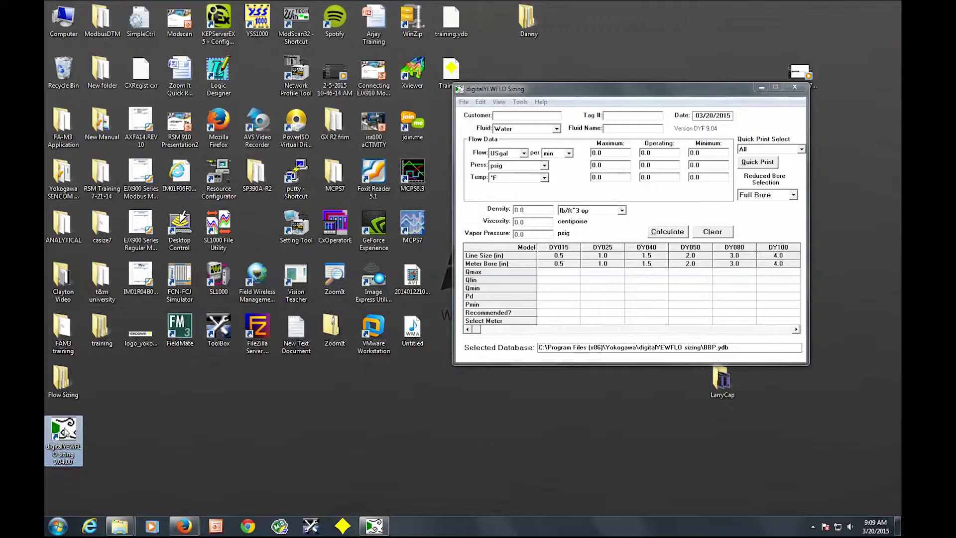
{"action": "left_click_drag", "start_coordinate": [67, 433], "coordinate": [416, 532]}
{"action": "left_click_drag", "start_coordinate": [663, 88], "coordinate": [565, 95]}
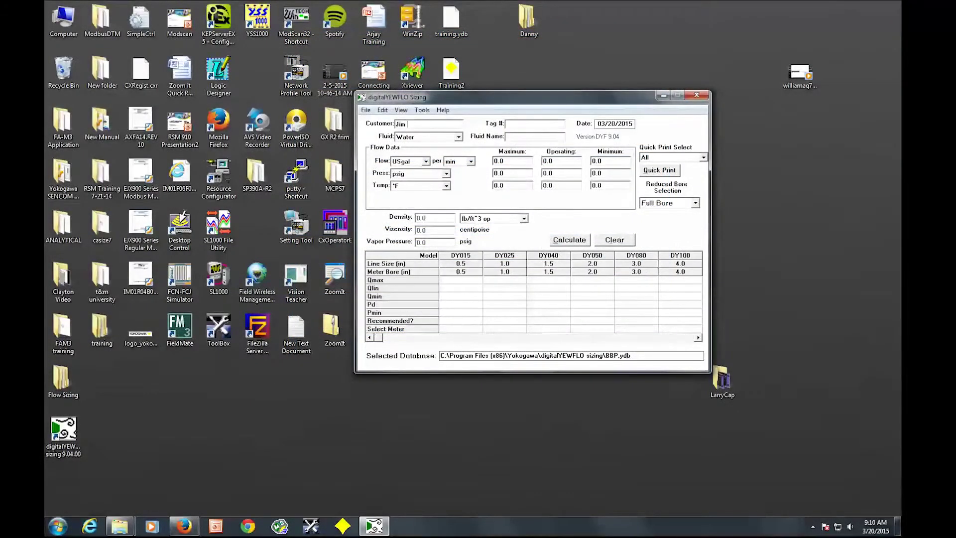
Enter the customer's full name, correcting the capitalization of the surname
{"action": "type", "text": "JOhnson"}
{"action": "key", "text": "BackSpace"}
{"action": "key", "text": "BackSpace"}
{"action": "key", "text": "BackSpace"}
{"action": "key", "text": "BackSpace"}
{"action": "key", "text": "BackSpace"}
{"action": "key", "text": "BackSpace"}
{"action": "type", "text": "ohnson"}
Set the fluid name to Water and the tag number to FT-101
{"action": "left_click", "coordinate": [530, 137]}
{"action": "type", "text": "Water"}
{"action": "type", "text": "FT-10"}
{"action": "type", "text": "1"}
Review the available temperature, pressure, flow volume and flow time units without changing them
{"action": "left_click", "coordinate": [447, 186]}
{"action": "left_click", "coordinate": [447, 187]}
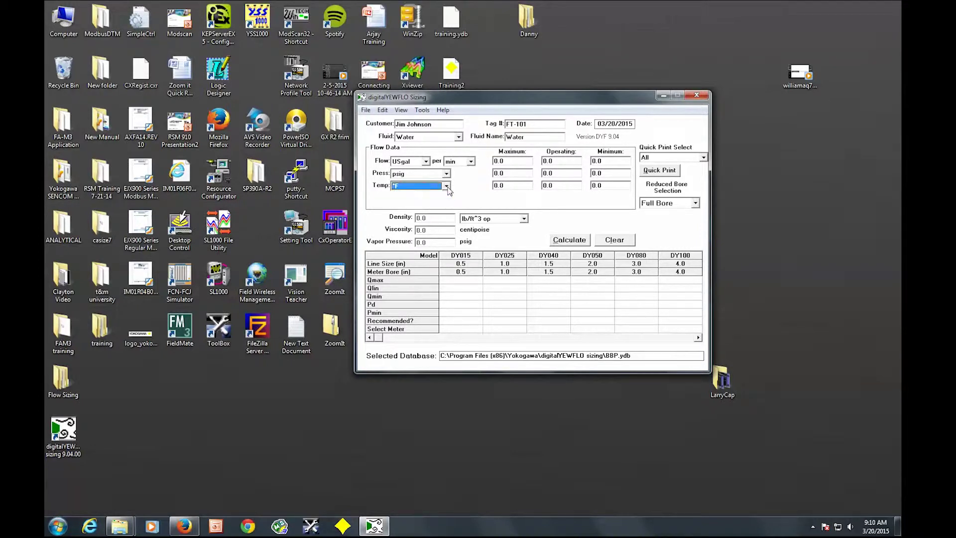
{"action": "left_click", "coordinate": [446, 173]}
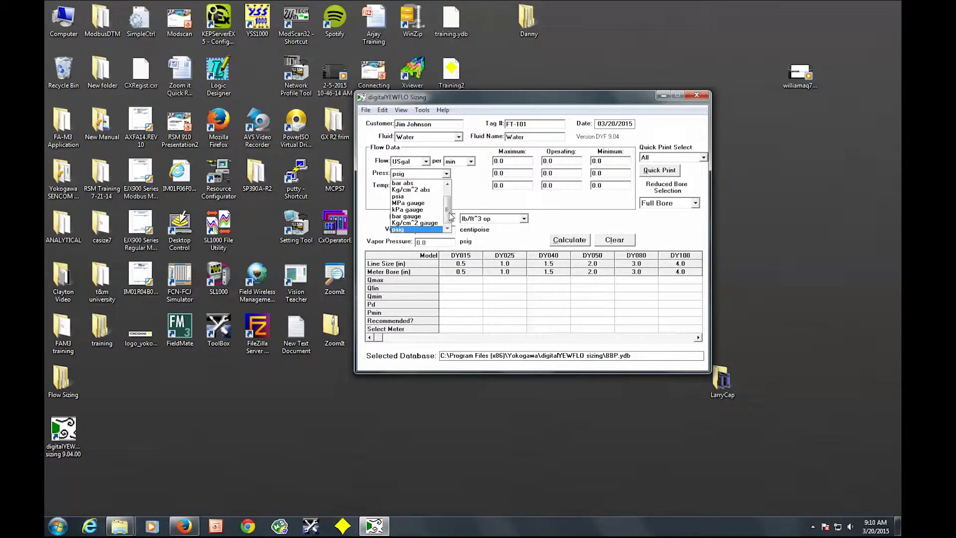
{"action": "left_click", "coordinate": [449, 214]}
{"action": "left_click", "coordinate": [446, 174]}
{"action": "left_click", "coordinate": [446, 173]}
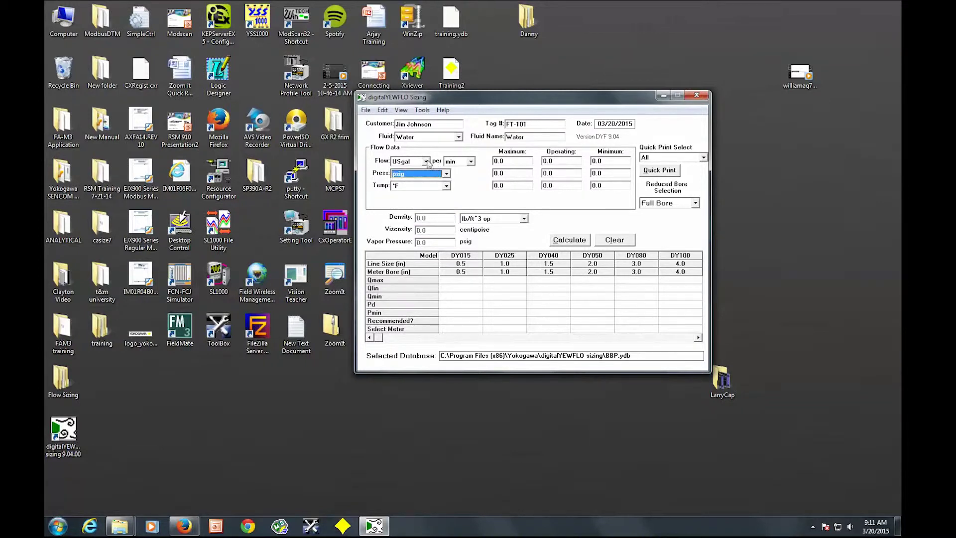
{"action": "left_click", "coordinate": [427, 162]}
{"action": "left_click", "coordinate": [426, 162]}
{"action": "left_click", "coordinate": [470, 161]}
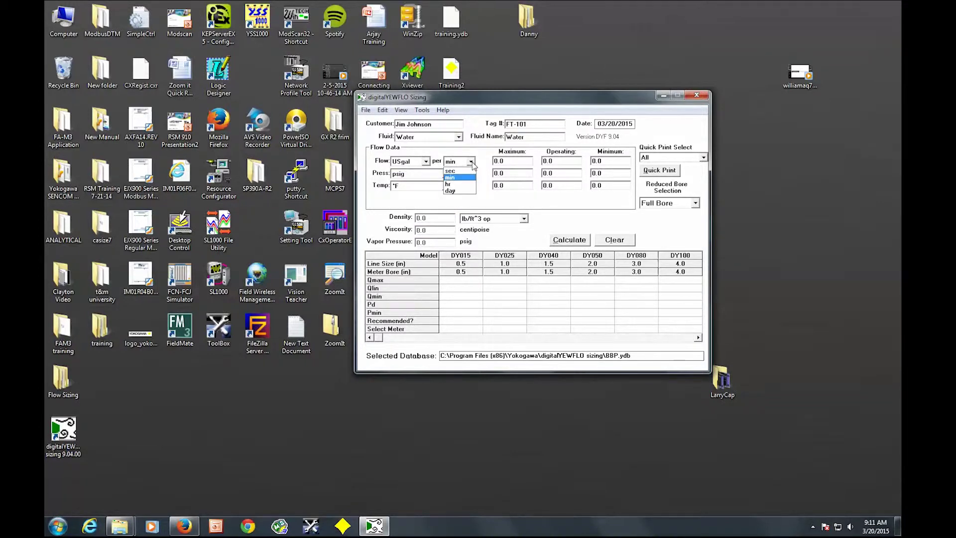
{"action": "left_click", "coordinate": [471, 163]}
Set the maximum, operating and minimum flow to 500, 100 and 30 US gallons per minute
{"action": "left_click", "coordinate": [517, 163]}
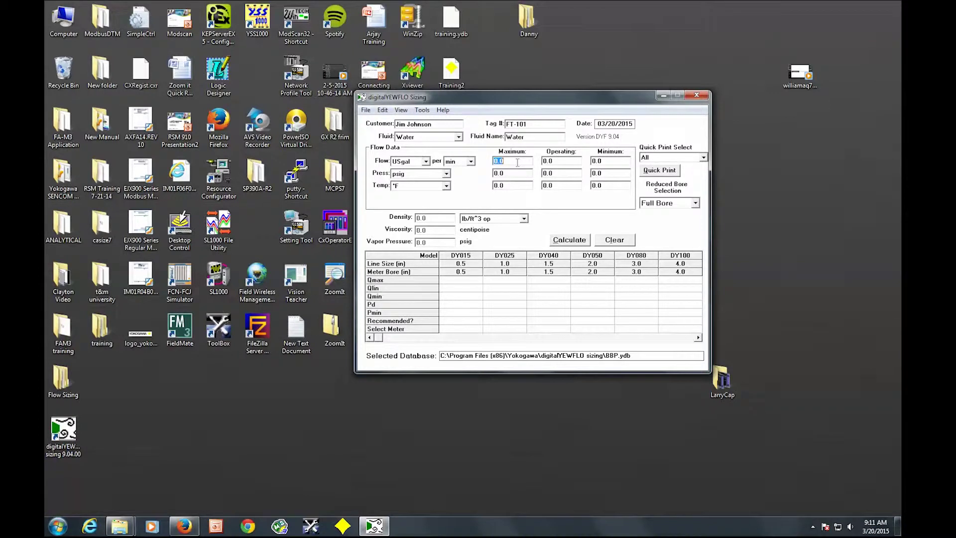
{"action": "type", "text": "500"}
{"action": "key", "text": "Tab"}
{"action": "type", "text": "100"}
{"action": "key", "text": "Tab"}
{"action": "type", "text": "30"}
{"action": "key", "text": "Tab"}
Set the maximum, operating and minimum pressure to 140, 100 and 600 psig
{"action": "key", "text": "Tab"}
{"action": "type", "text": "1410"}
{"action": "key", "text": "BackSpace"}
{"action": "key", "text": "BackSpace"}
{"action": "type", "text": "0"}
{"action": "key", "text": "Tab"}
{"action": "type", "text": "100"}
{"action": "key", "text": "Tab"}
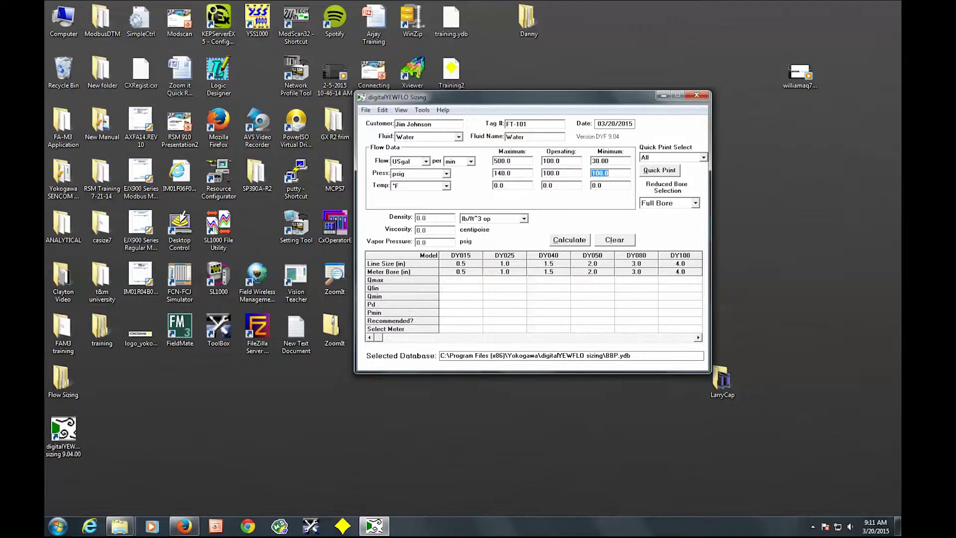
{"action": "type", "text": "600"}
{"action": "key", "text": "Tab"}
Set the maximum, operating and minimum temperature to 120, 90 and 60 °F
{"action": "key", "text": "Tab"}
{"action": "type", "text": "120"}
{"action": "key", "text": "Tab"}
{"action": "type", "text": "90"}
{"action": "key", "text": "Tab"}
{"action": "key", "text": "Tab"}
Review the quick print and reduced bore choices, keeping All and Full Bore
{"action": "left_click", "coordinate": [704, 158]}
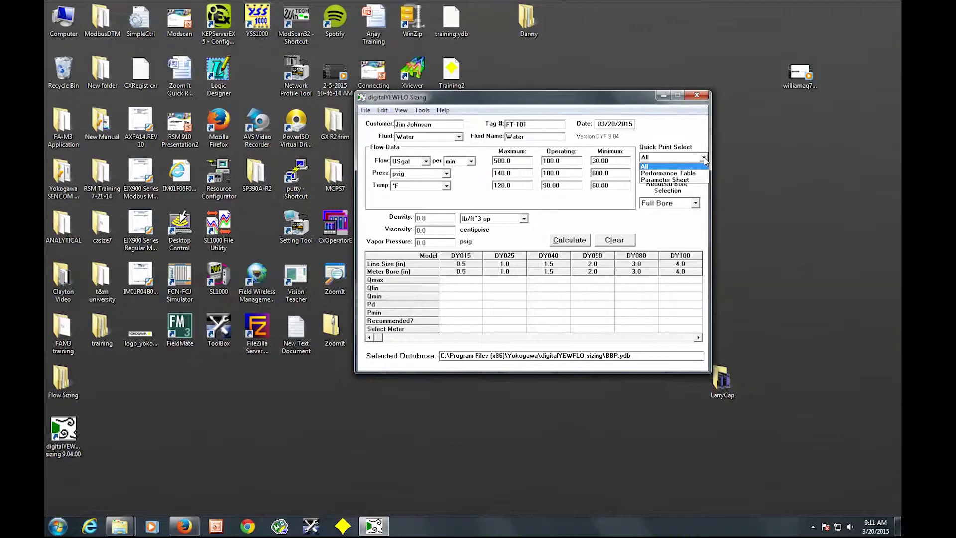
{"action": "left_click", "coordinate": [704, 159]}
{"action": "left_click", "coordinate": [704, 159]}
{"action": "left_click", "coordinate": [704, 158]}
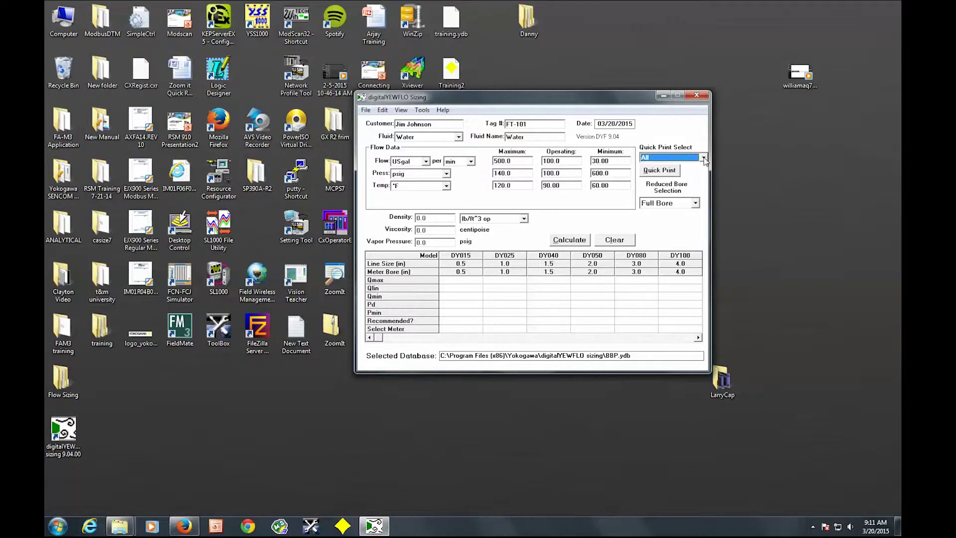
{"action": "left_click", "coordinate": [695, 204]}
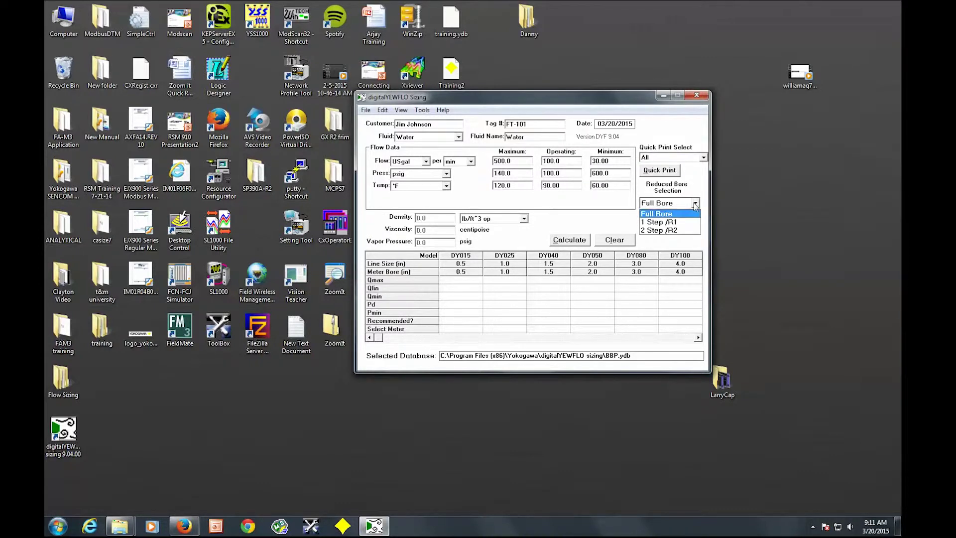
{"action": "left_click", "coordinate": [695, 205]}
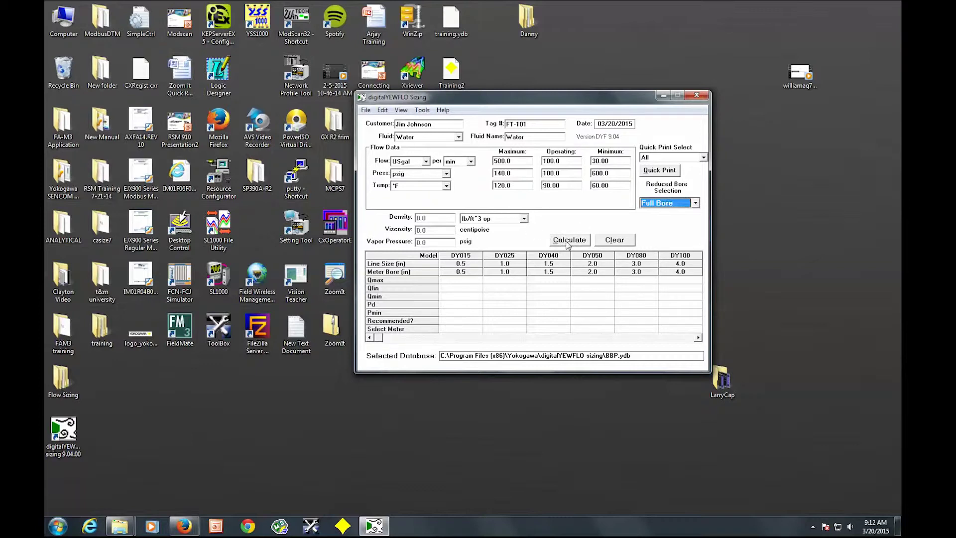
Try to calculate the meter sizing, and correct the minimum pressure to 60 psig
{"action": "left_click", "coordinate": [566, 243]}
{"action": "left_click", "coordinate": [550, 293]}
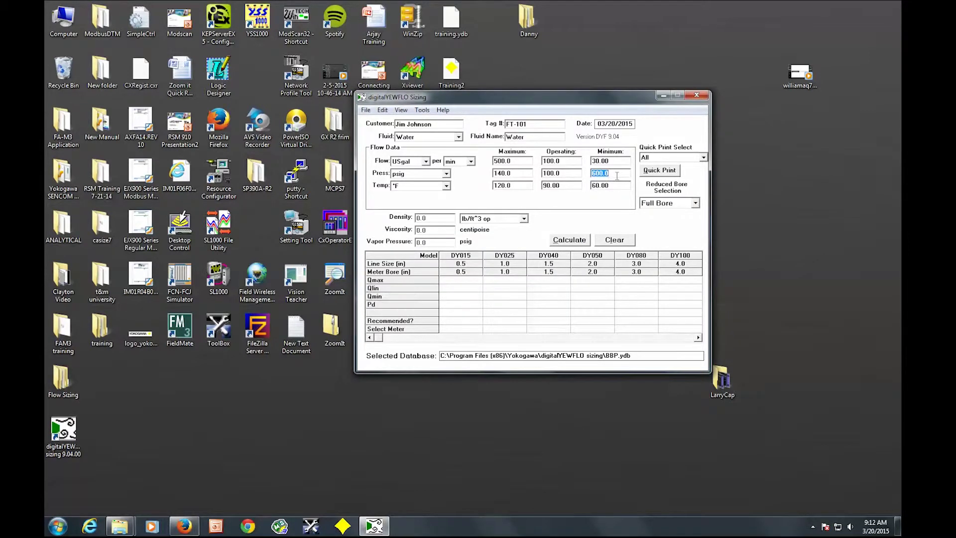
{"action": "left_click", "coordinate": [523, 172]}
{"action": "left_click", "coordinate": [617, 174]}
{"action": "type", "text": "60"}
Review the available fluid choices, keep Water, and calculate the meter sizing
{"action": "left_click", "coordinate": [458, 137]}
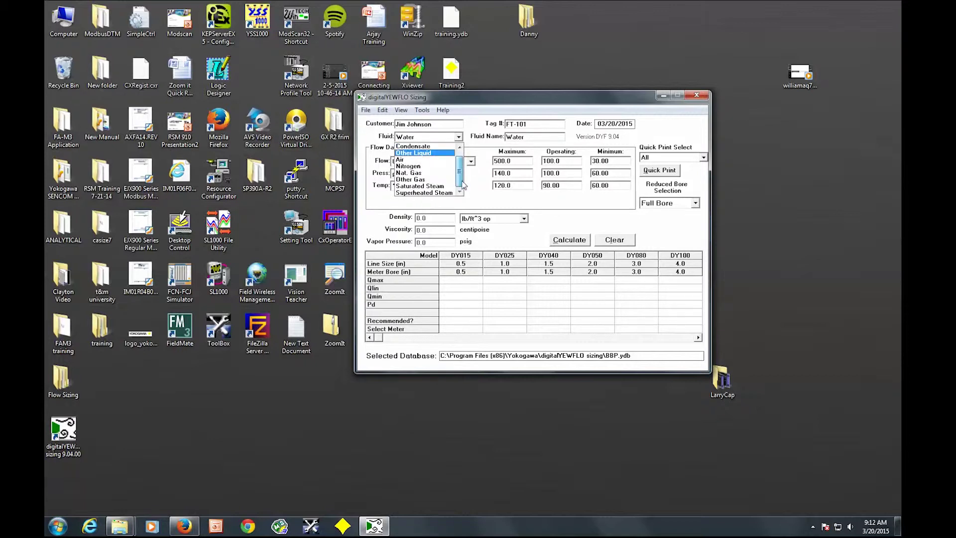
{"action": "left_click_drag", "start_coordinate": [462, 181], "coordinate": [462, 156]}
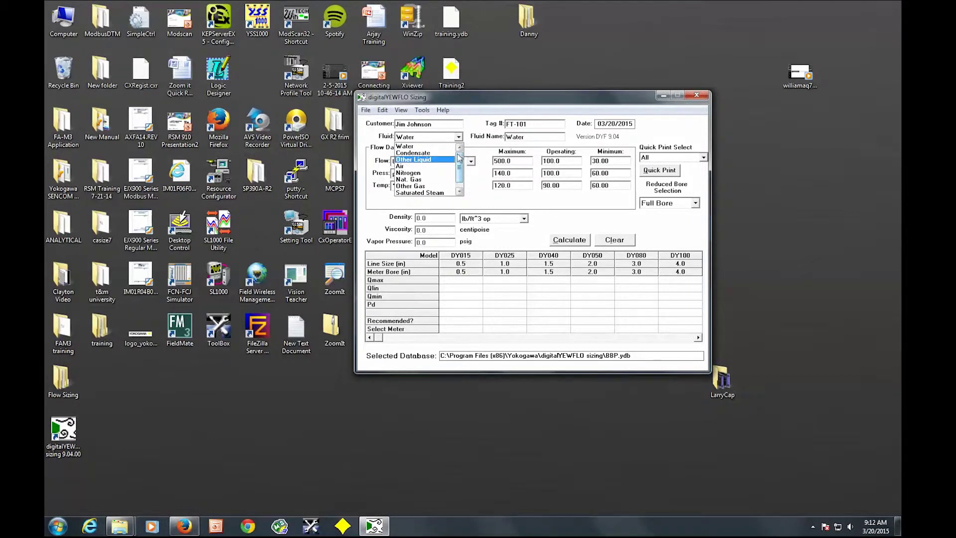
{"action": "mouse_move", "coordinate": [459, 158]}
{"action": "left_mouse_down"}
{"action": "mouse_move", "coordinate": [459, 177]}
{"action": "mouse_move", "coordinate": [461, 145]}
{"action": "left_mouse_up"}
{"action": "left_click", "coordinate": [458, 138]}
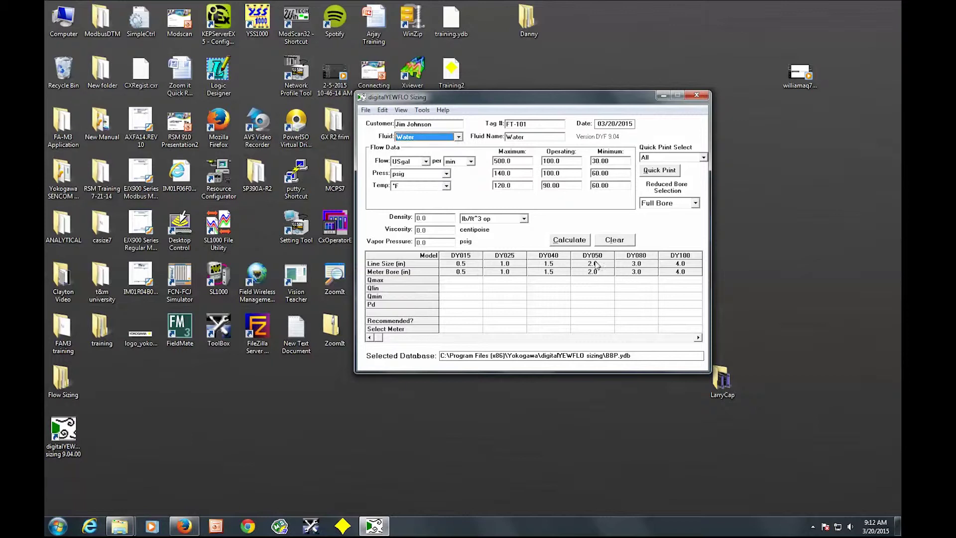
{"action": "left_click", "coordinate": [569, 240]}
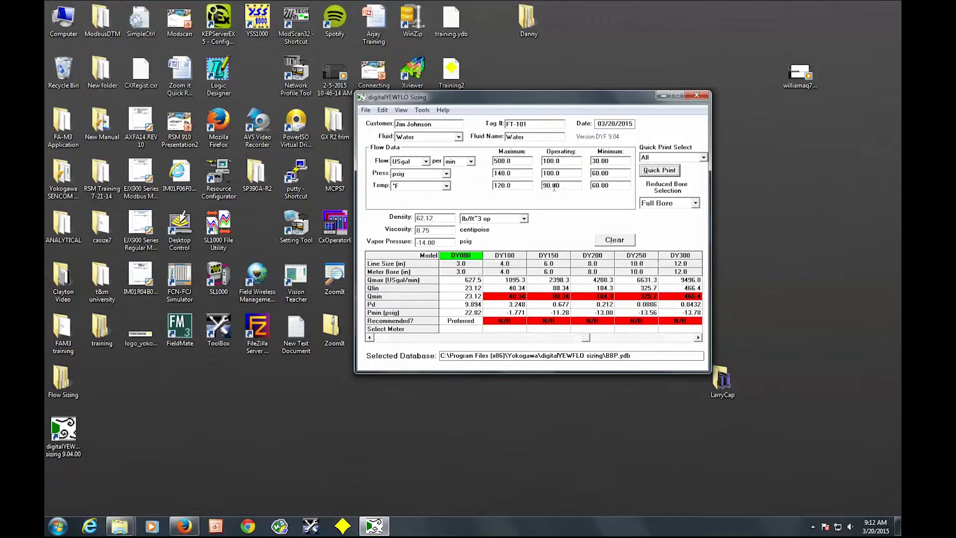
Recheck the fluid choices, keeping Water, and select the 3-inch DY080 meter in the sizing results
{"action": "left_click", "coordinate": [458, 137]}
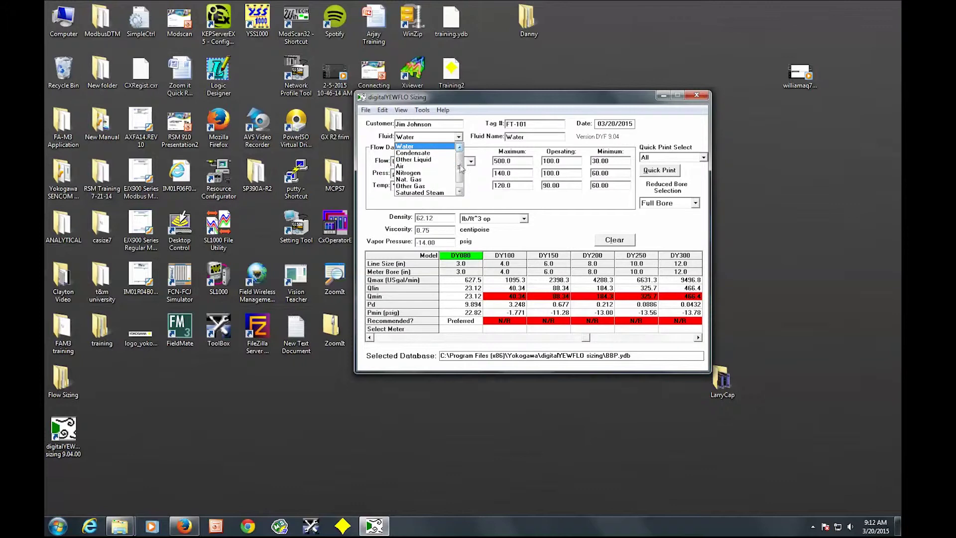
{"action": "left_click", "coordinate": [460, 138]}
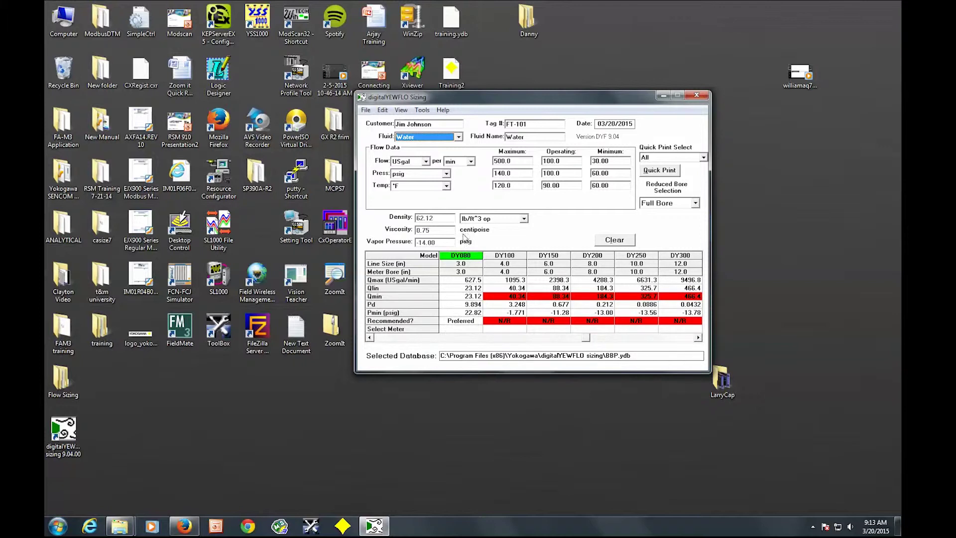
{"action": "left_click", "coordinate": [469, 258]}
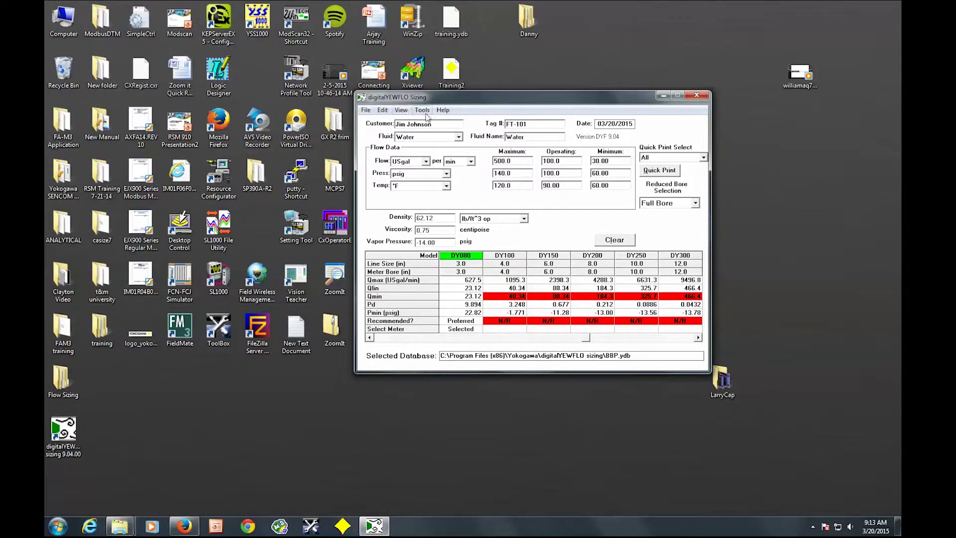
Open the parameter settings for the selected meter and set the B20 contact output to SCALED PULSE
{"action": "left_click", "coordinate": [401, 110]}
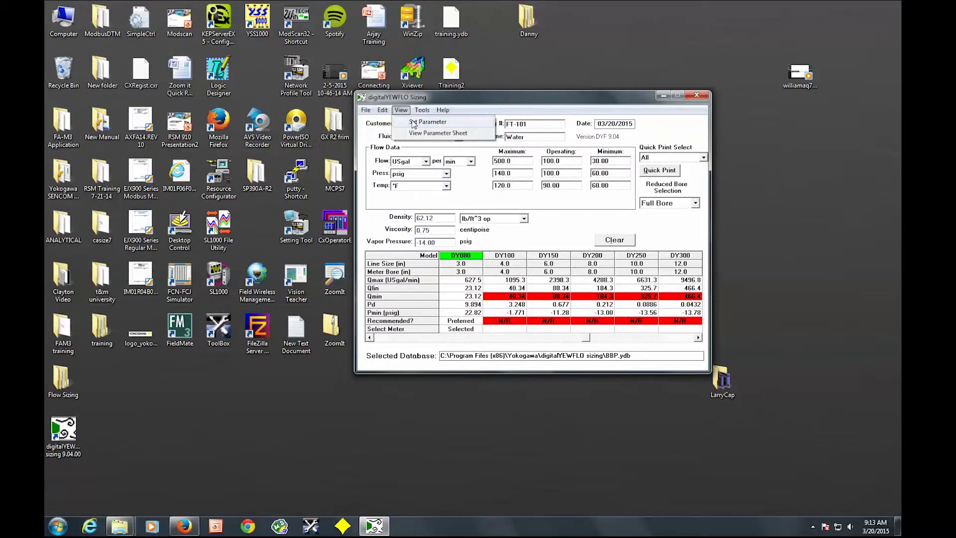
{"action": "left_click", "coordinate": [413, 123]}
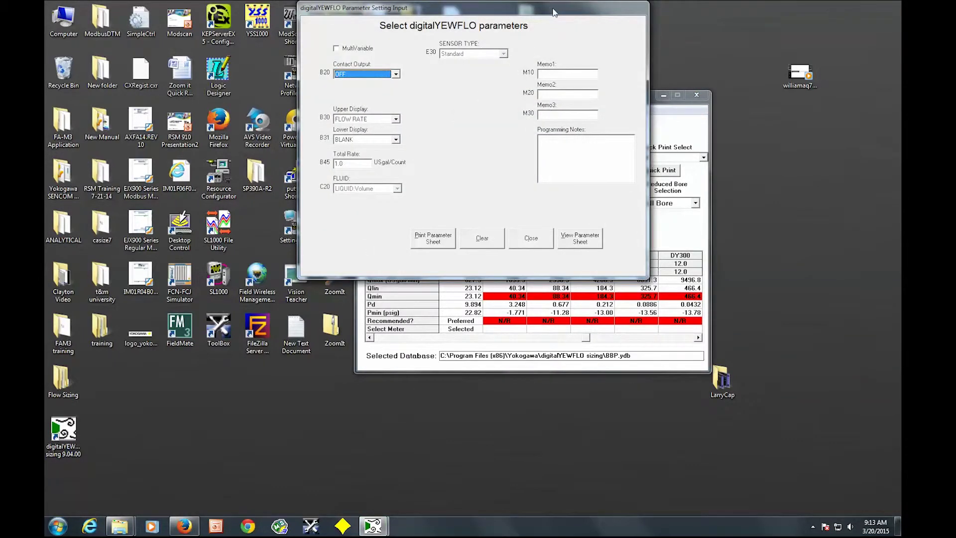
{"action": "left_click_drag", "start_coordinate": [553, 12], "coordinate": [528, 33]}
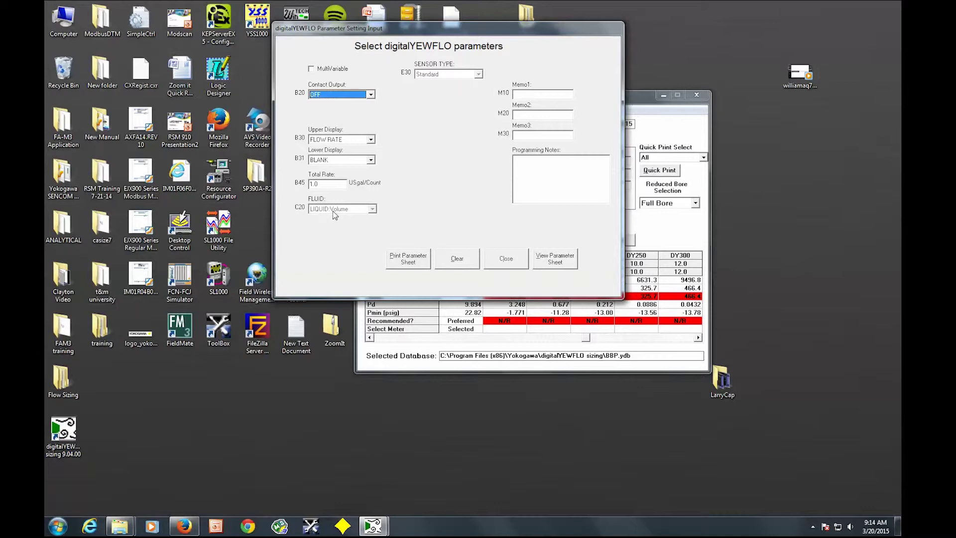
{"action": "left_click_drag", "start_coordinate": [503, 33], "coordinate": [511, 120]}
{"action": "left_click_drag", "start_coordinate": [502, 58], "coordinate": [503, 33]}
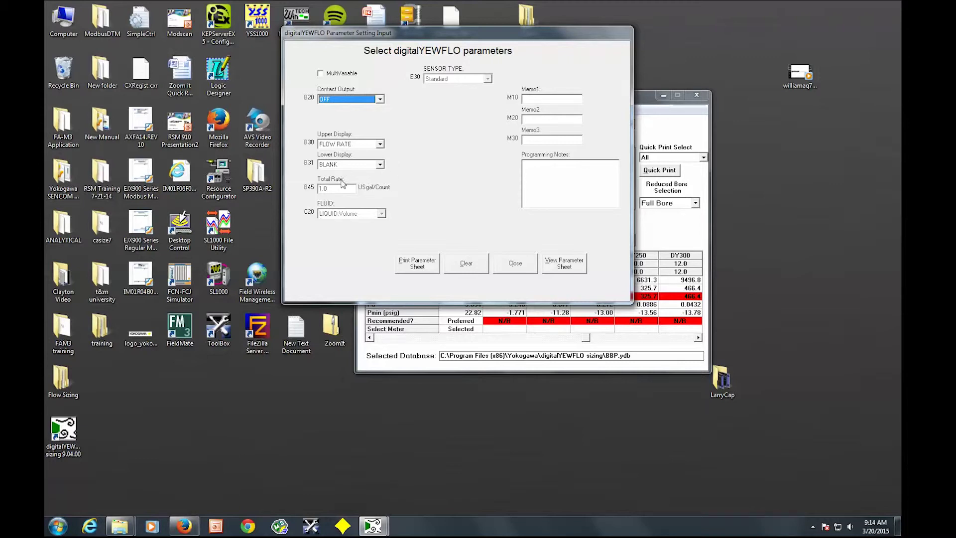
{"action": "left_click", "coordinate": [379, 100]}
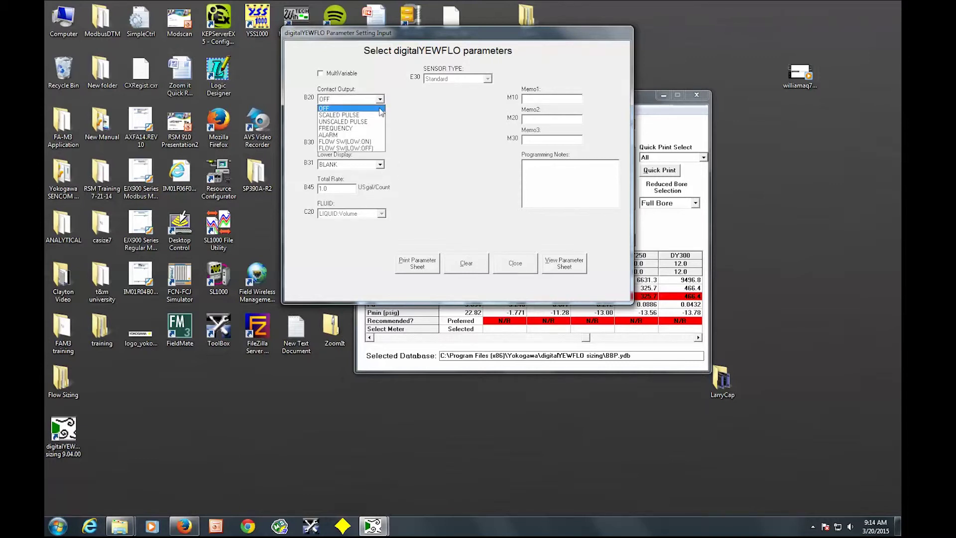
{"action": "left_click", "coordinate": [354, 116]}
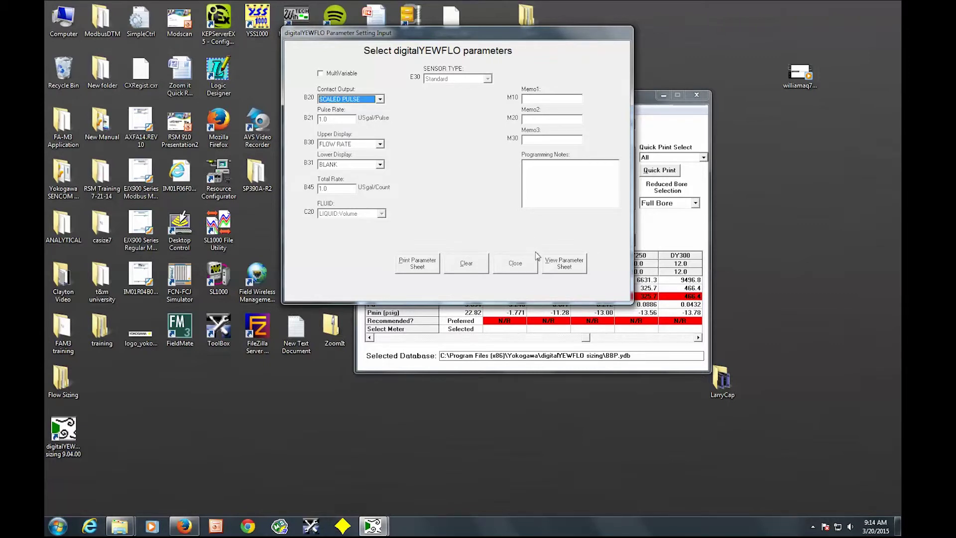
View the parameter sheet, look through its entries from B10 to M30, and close it
{"action": "left_click", "coordinate": [568, 266]}
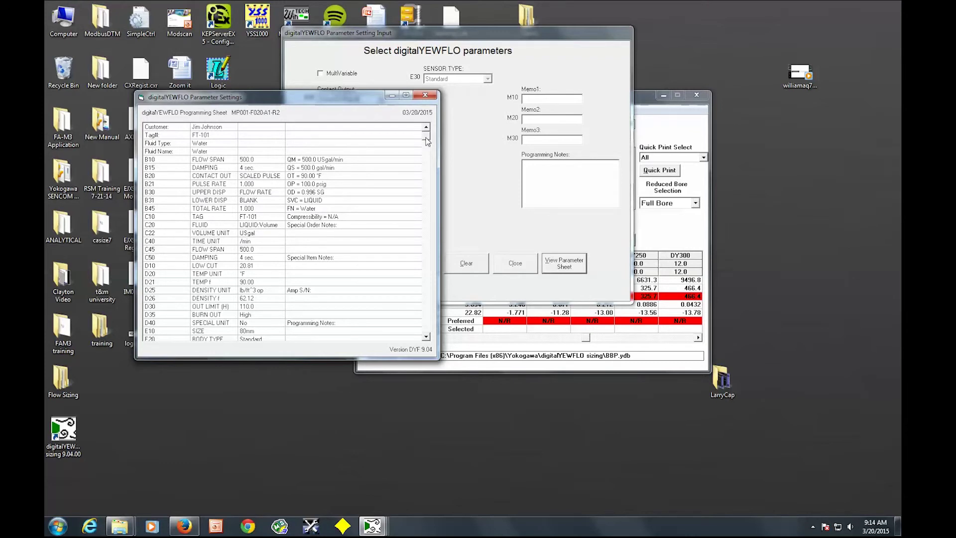
{"action": "left_click_drag", "start_coordinate": [426, 140], "coordinate": [429, 271]}
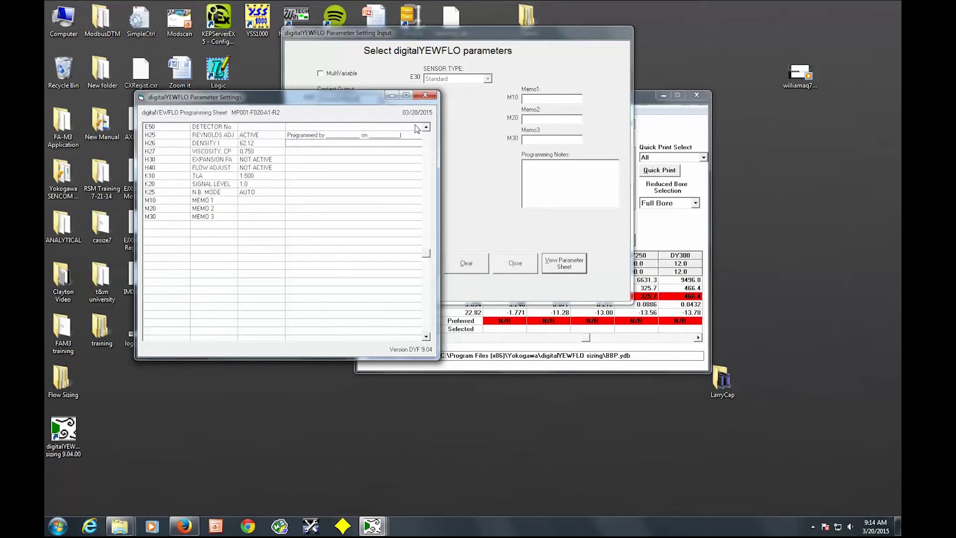
{"action": "left_click", "coordinate": [427, 142]}
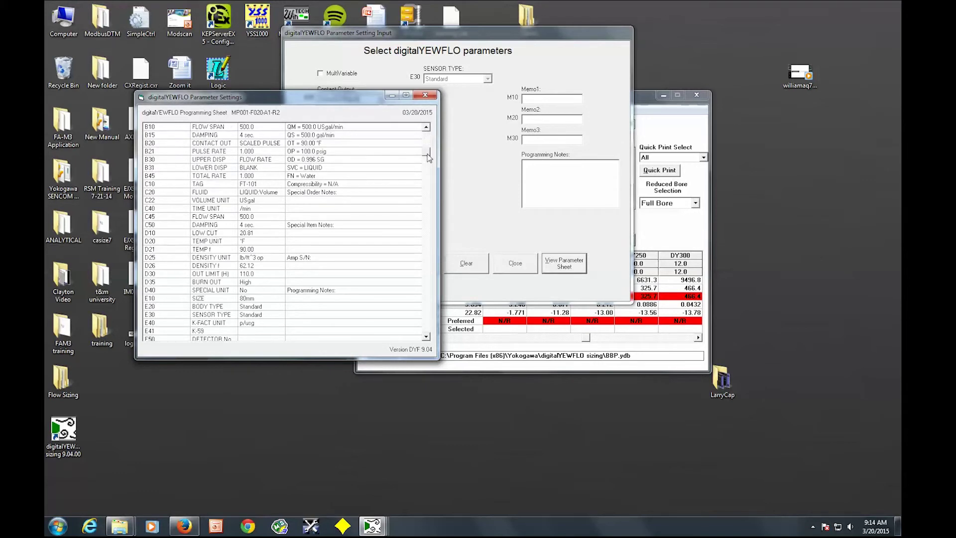
{"action": "left_click_drag", "start_coordinate": [427, 155], "coordinate": [426, 141]}
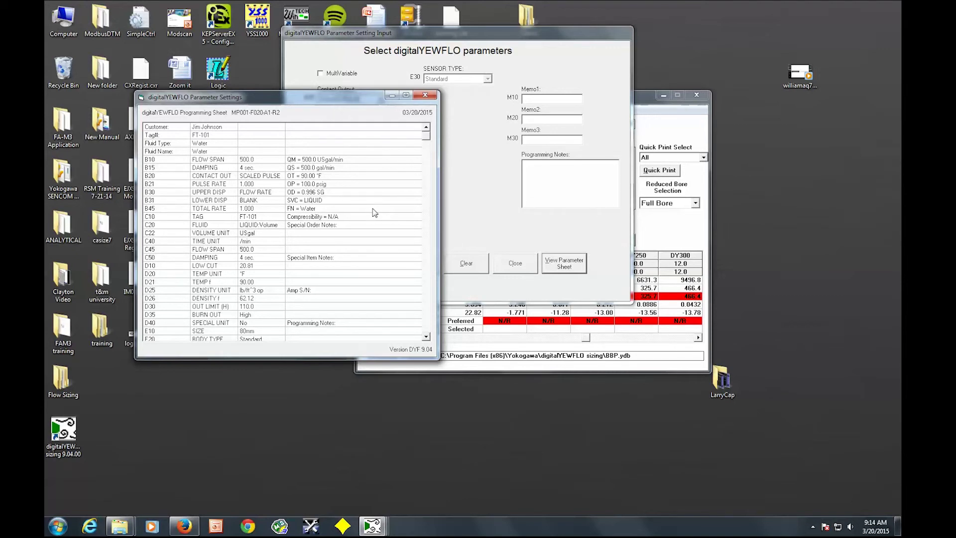
{"action": "left_click", "coordinate": [425, 97]}
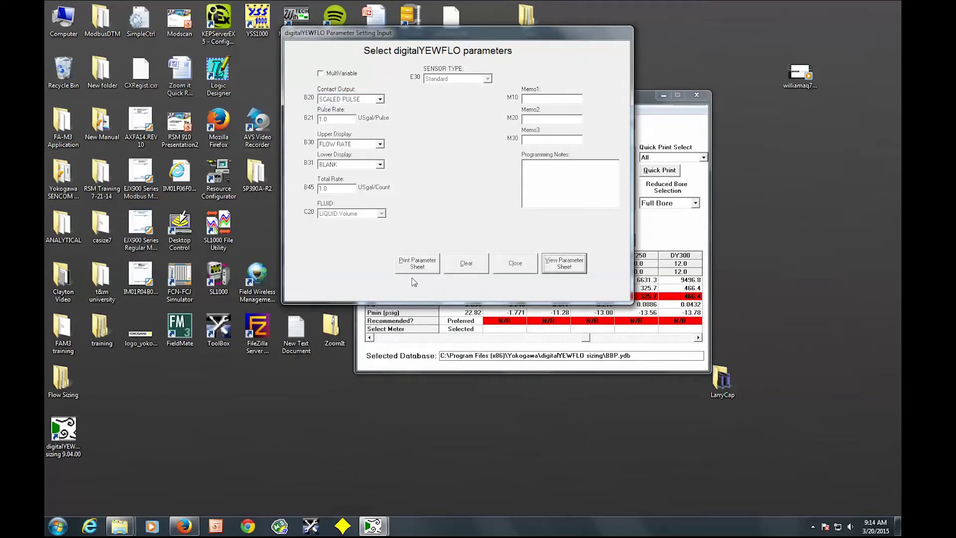
Try to clear the parameter entries, and close the parameter setting window
{"action": "left_click", "coordinate": [463, 268]}
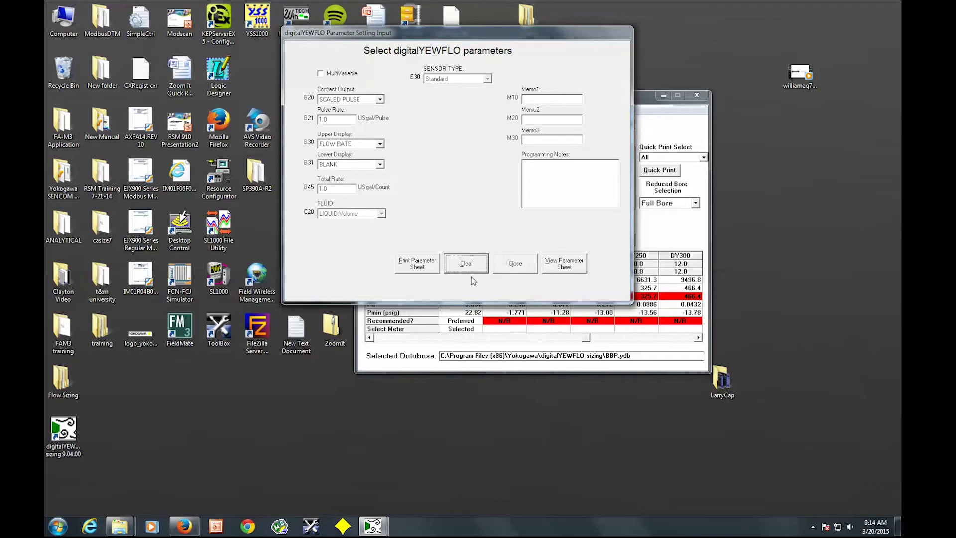
{"action": "left_click", "coordinate": [565, 267]}
{"action": "key", "text": "Escape"}
{"action": "left_click", "coordinate": [517, 264]}
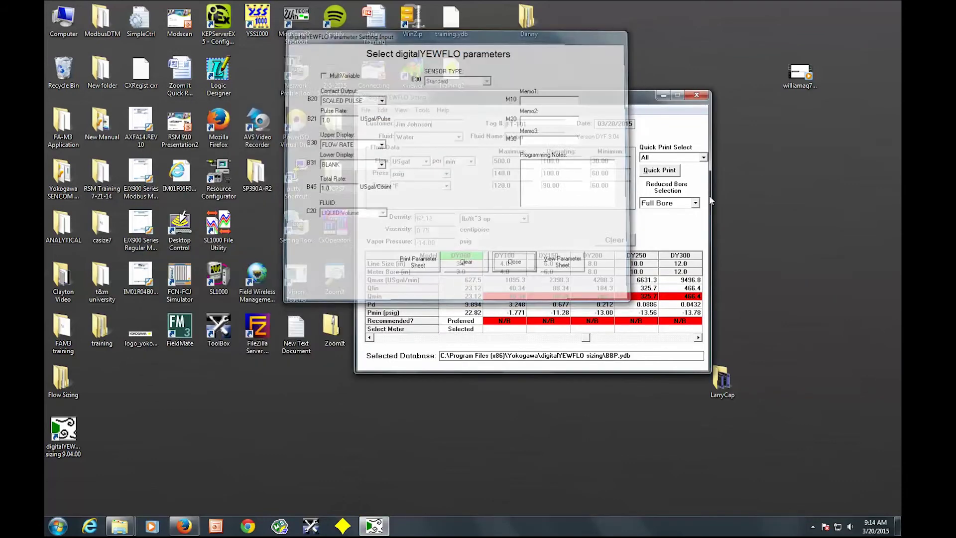